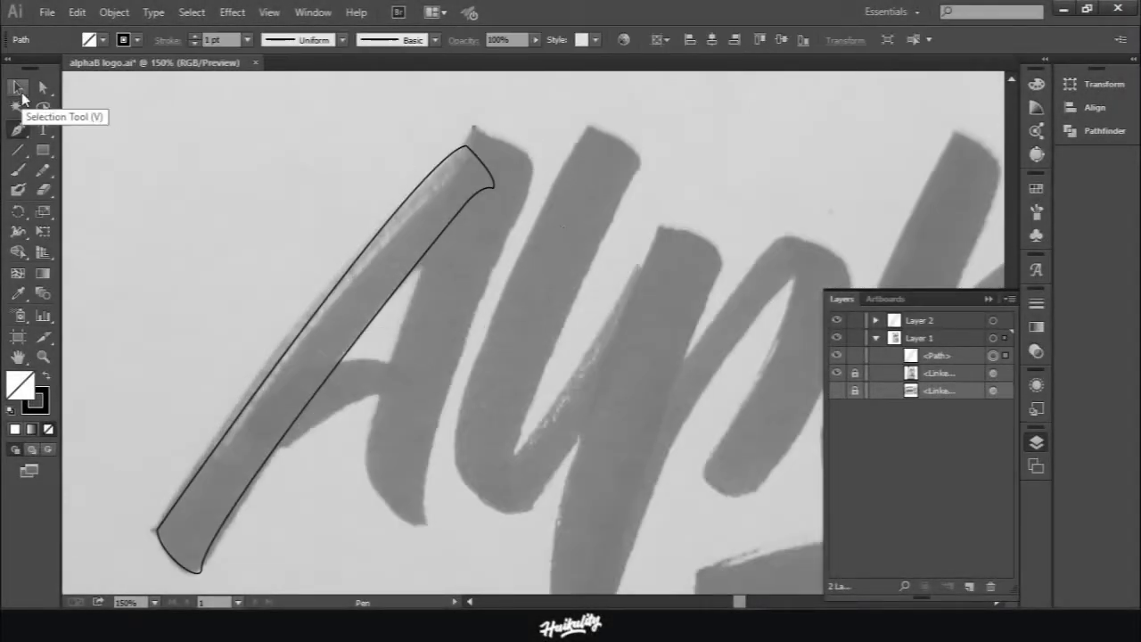
Step: Move the traced left stroke of the A into Layer 2
click(19, 90)
drag(158, 148, 492, 568)
drag(1005, 354, 1004, 320)
key(ctrl+shift+a)
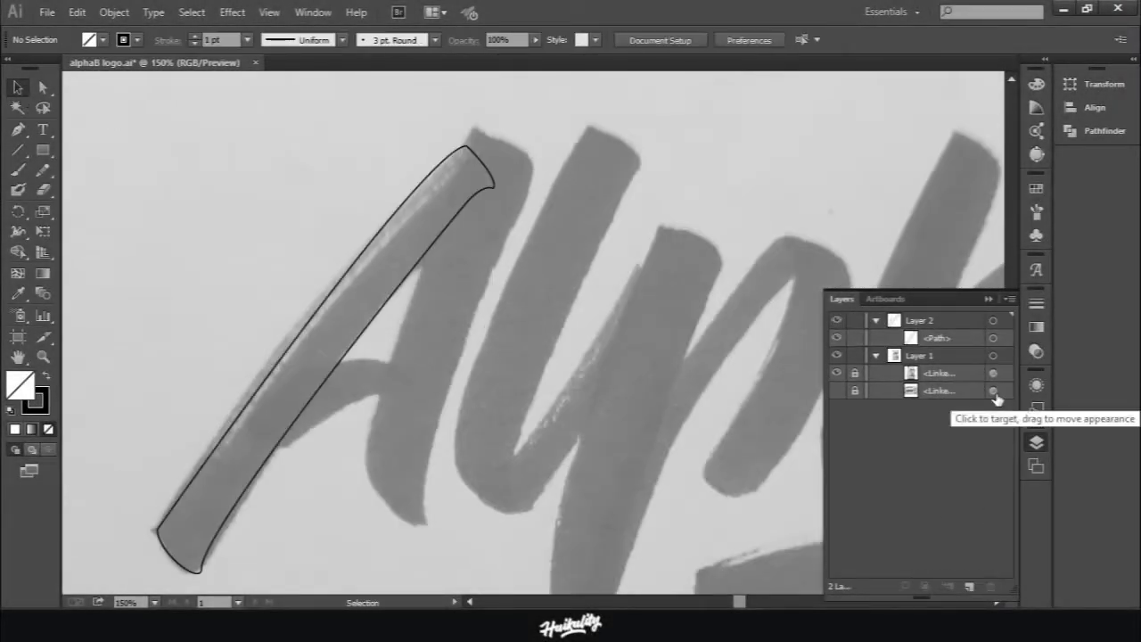
click(992, 337)
Step: Trace the A's right stroke as a curved Pen path down to its foot
key(p)
click(475, 128)
drag(532, 173, 532, 198)
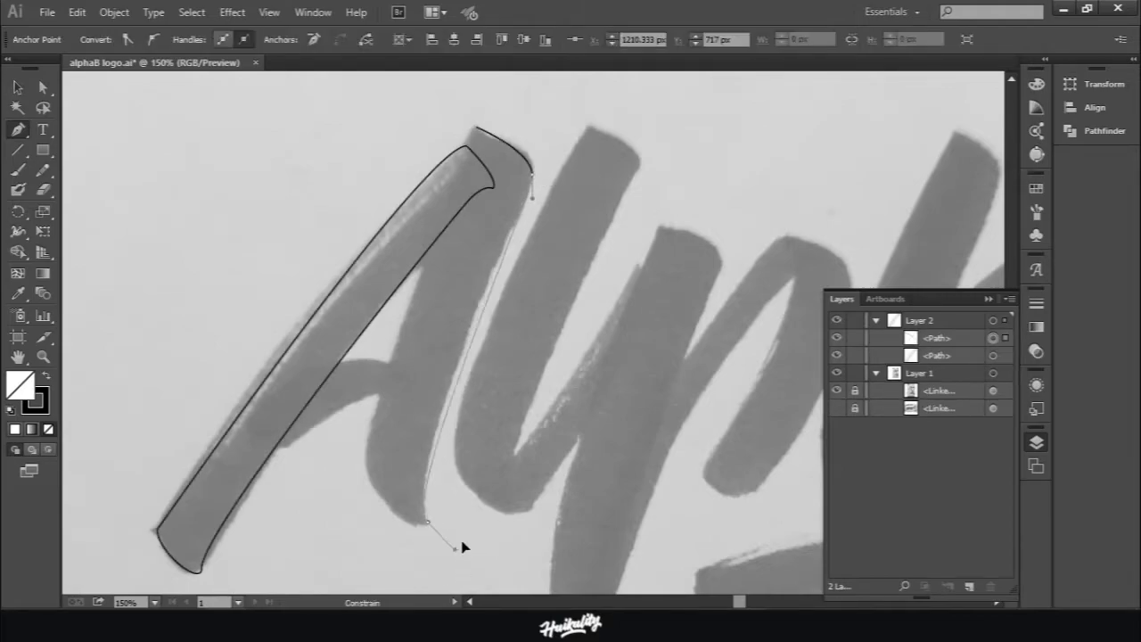
drag(462, 542, 430, 559)
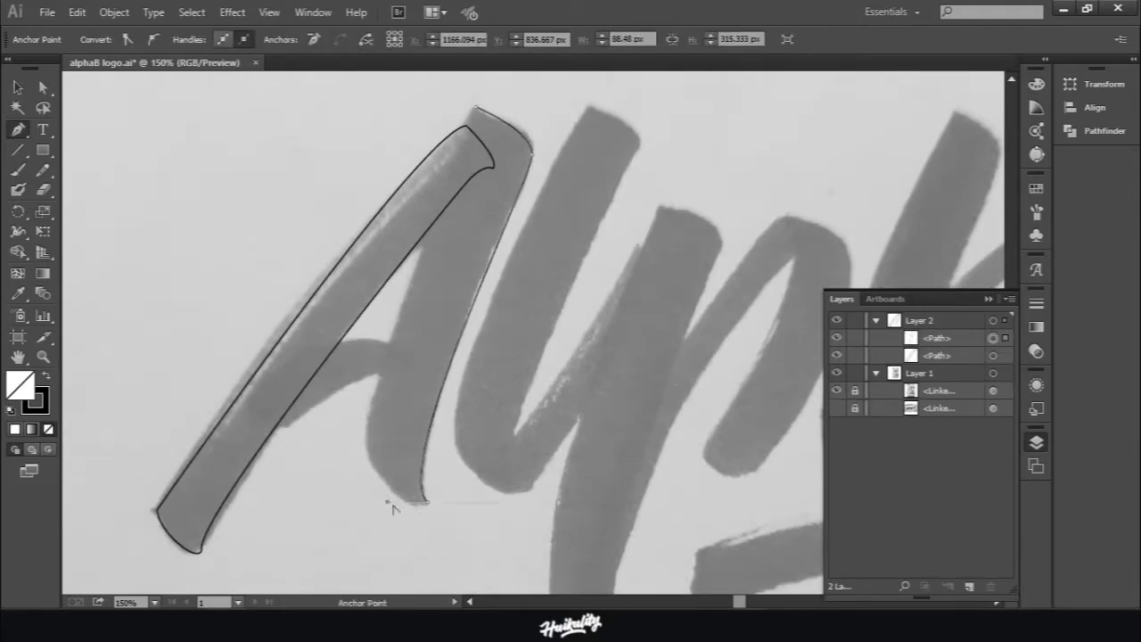
drag(365, 438, 366, 493)
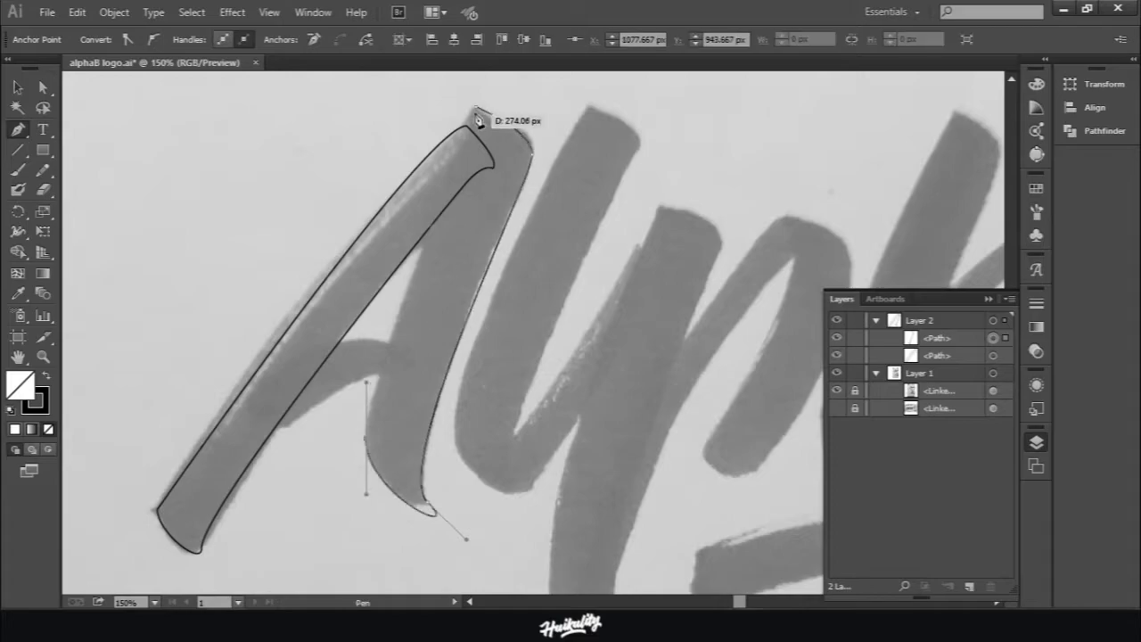
Step: Trace the outline of the A's crossbar
key(ctrl+plus)
key(ctrl+plus)
click(348, 326)
mouse_move(484, 402)
mouse_down()
mouse_move(278, 498)
mouse_move(323, 495)
mouse_move(433, 323)
mouse_up()
key(ctrl+minus)
key(ctrl+minus)
key(ctrl+plus)
key(ctrl+plus)
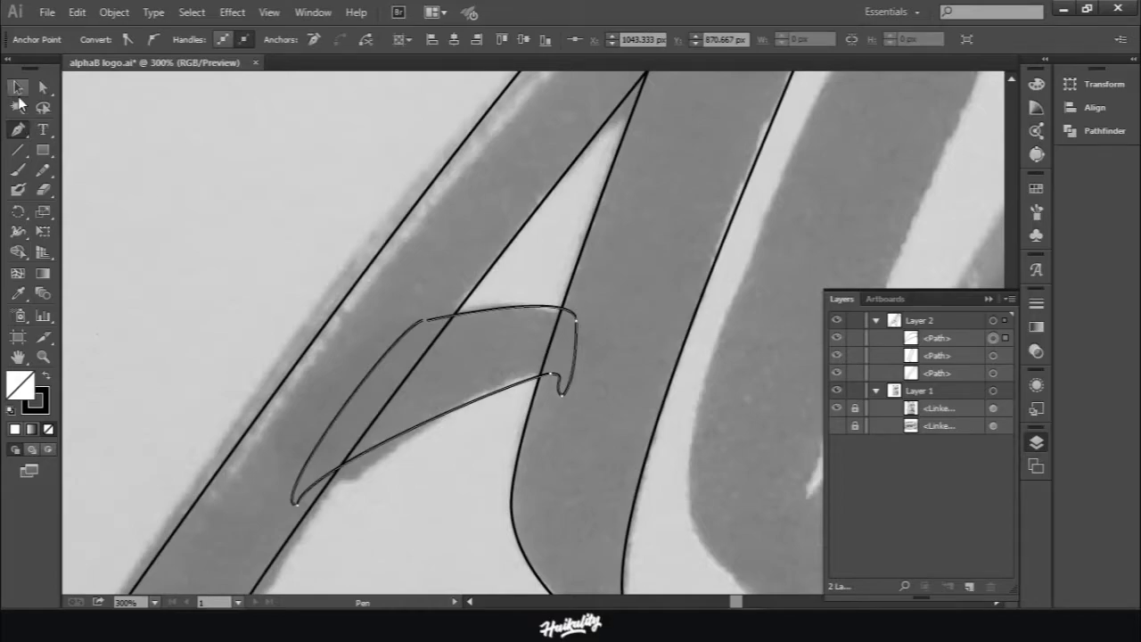
key(ctrl+minus)
key(ctrl+minus)
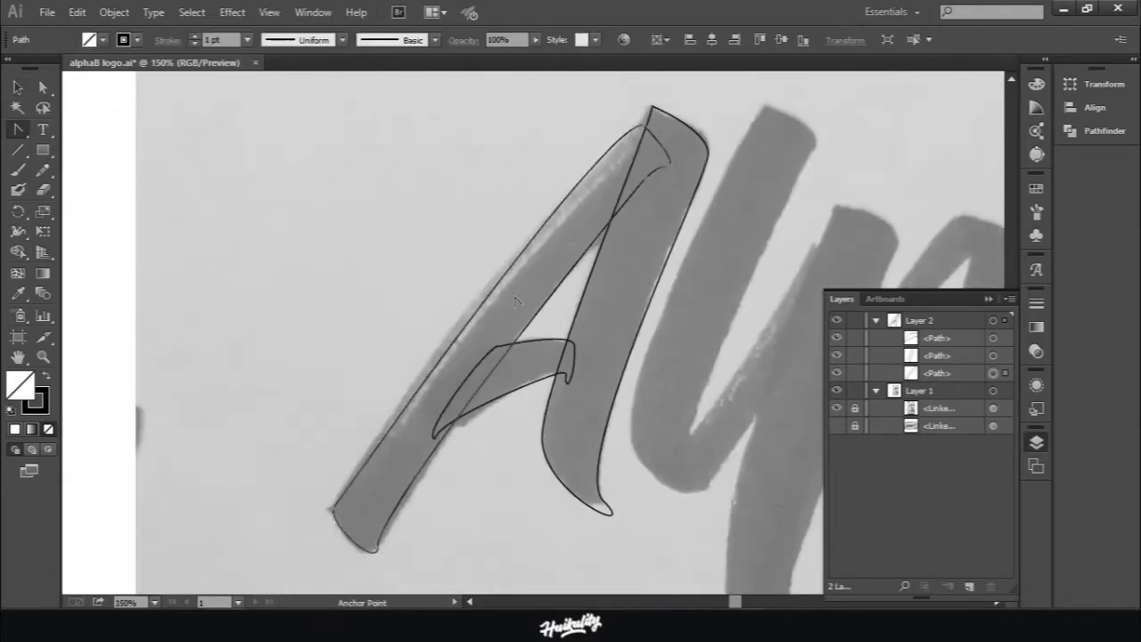
Step: Select and check the A's left and right stroke outlines
ctrl+click(335, 482)
click(379, 514)
scroll(369, 517, up, 3)
scroll(369, 517, down, 4)
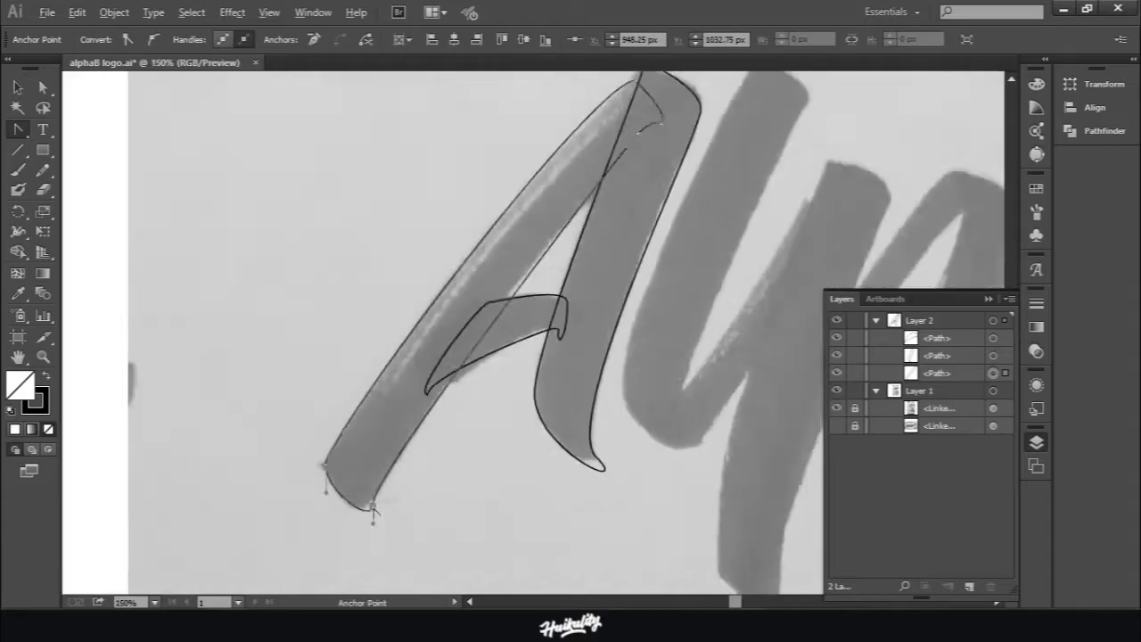
scroll(374, 479, down, 1)
scroll(374, 479, up, 2)
ctrl+click(689, 166)
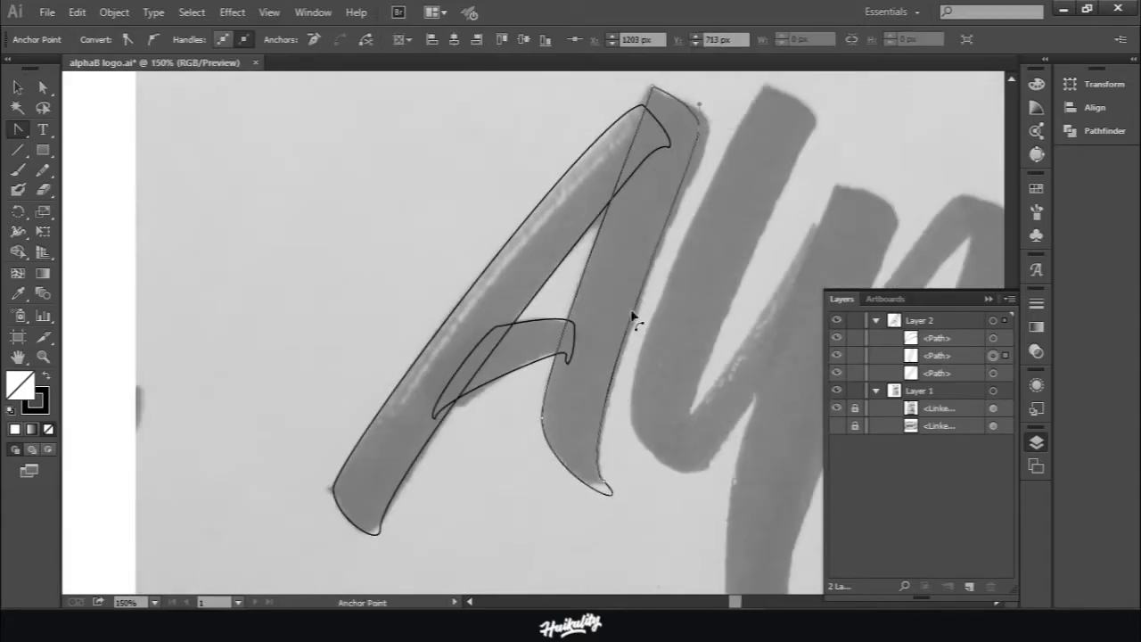
scroll(632, 319, up, 2)
scroll(321, 370, down, 5)
Step: Hide the top reference image and fill all three A paths solid black
click(843, 427)
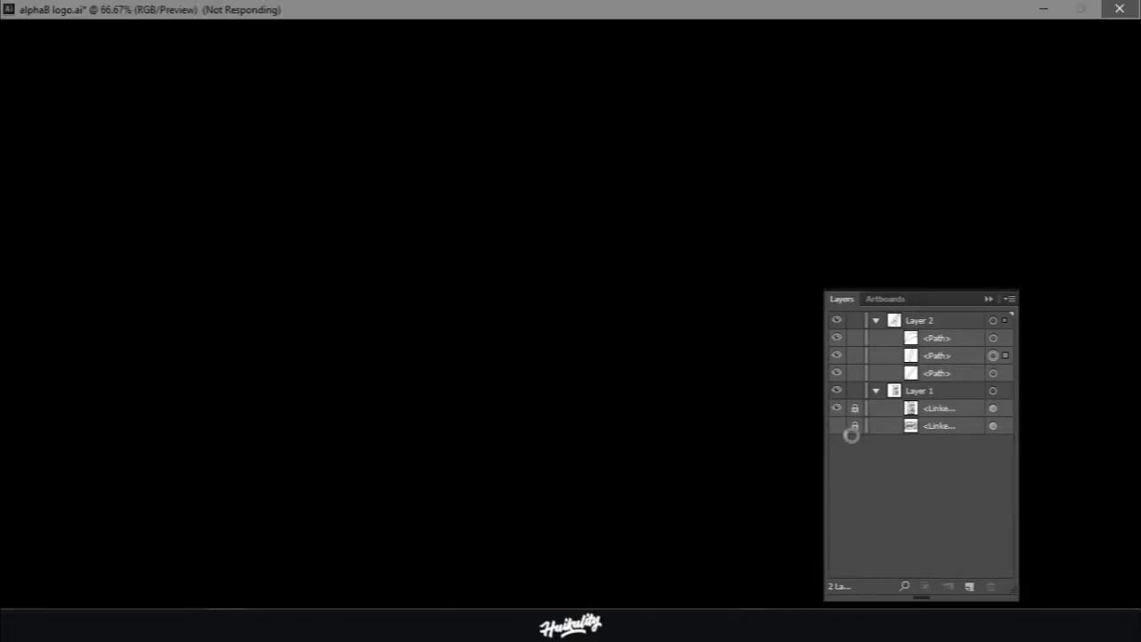
key(ctrl+a)
key(shift+x)
key(ctrl+shift+a)
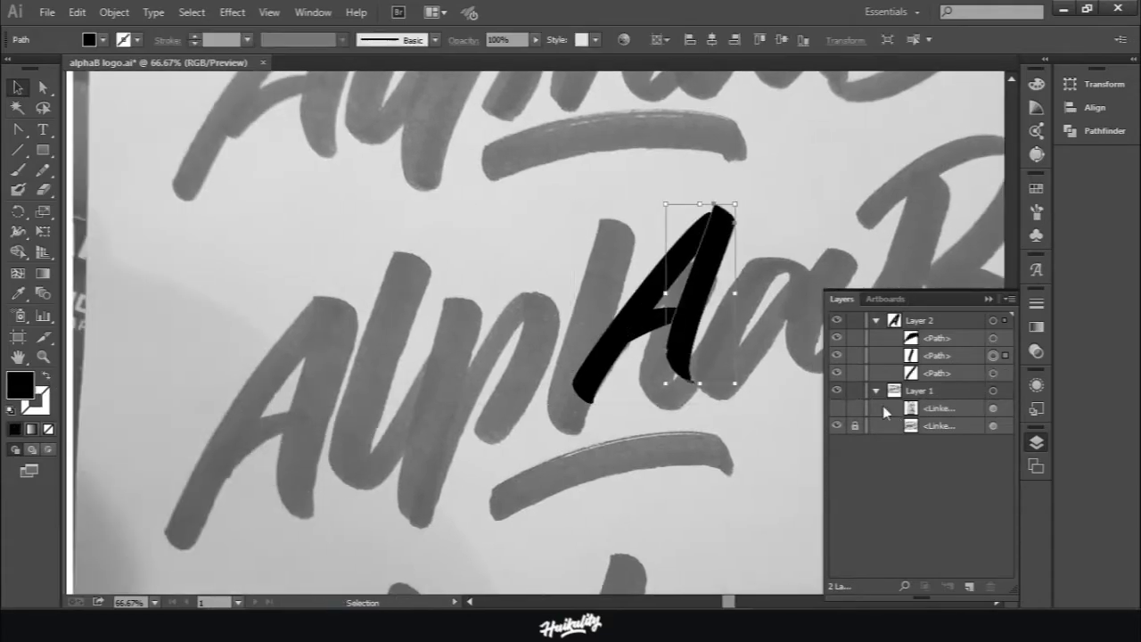
Step: Lock the reference image layer
scroll(285, 440, down, 3)
scroll(285, 441, up, 2)
click(855, 391)
Step: Swap the fill back to outline and trace the l stroke with three anchors
key(p)
key(shift+x)
scroll(357, 379, up, 2)
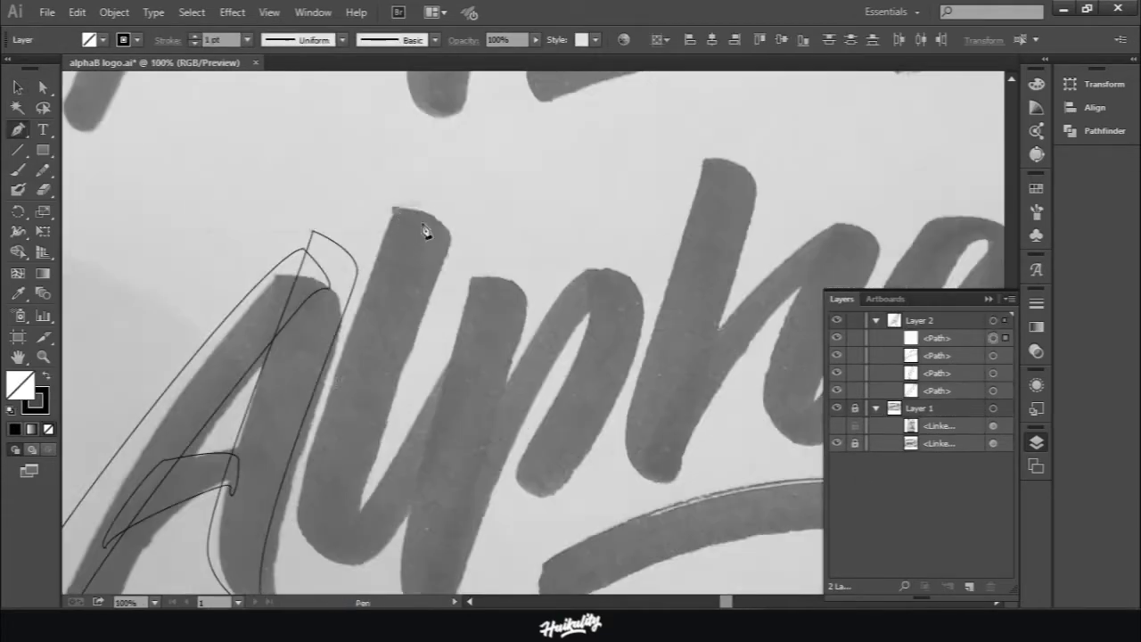
click(448, 233)
click(361, 513)
click(478, 313)
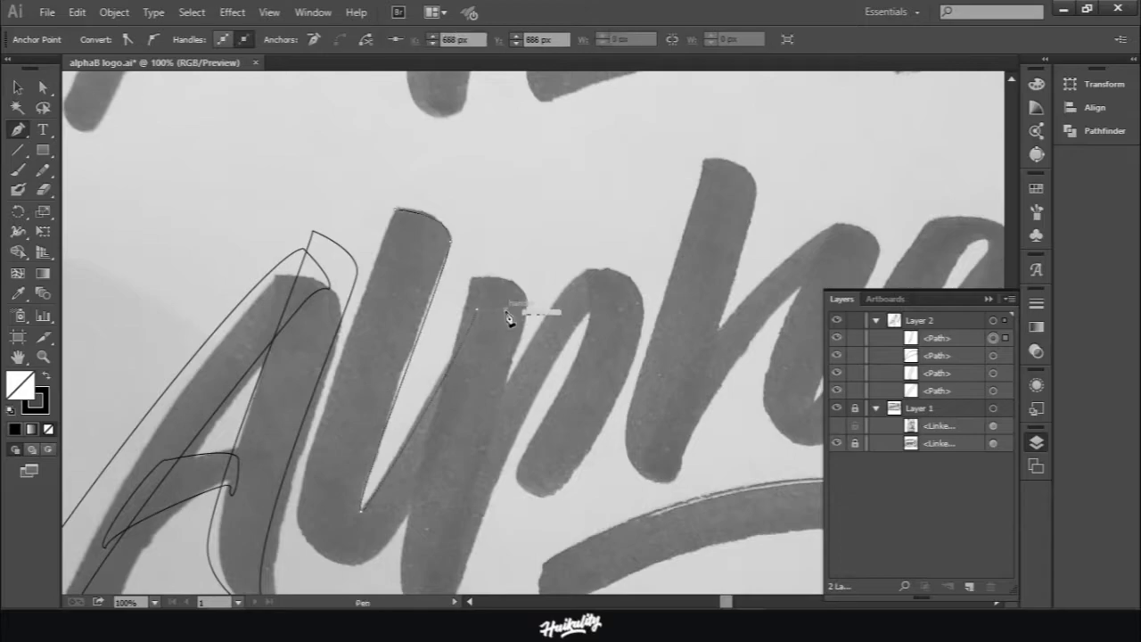
scroll(362, 509, down, 2)
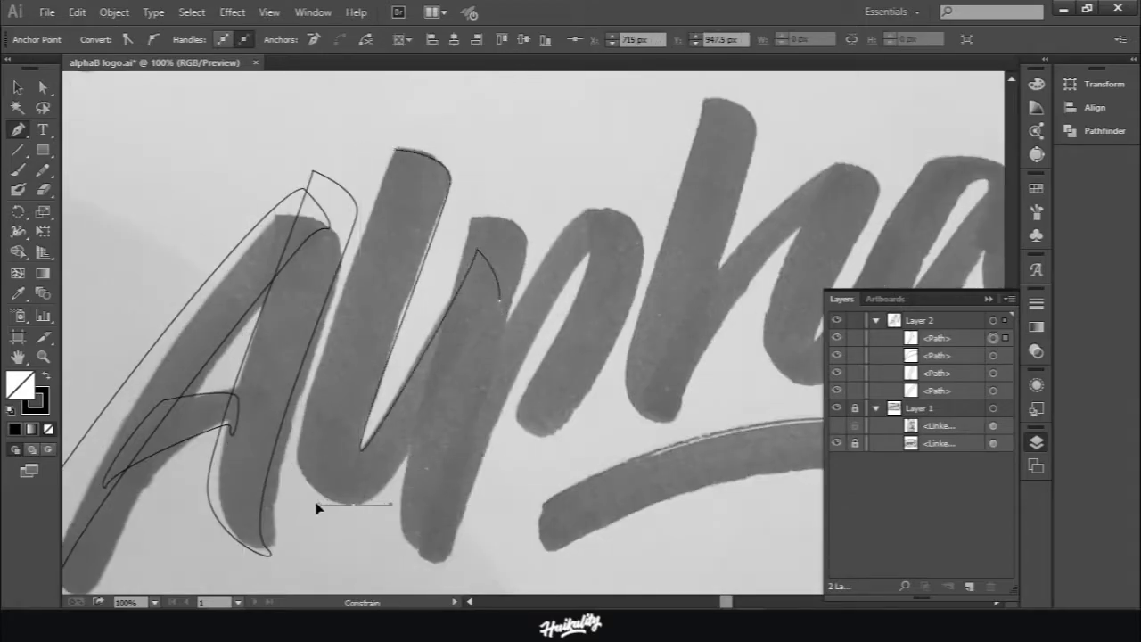
Step: Trace the next stroke's outline from its top to its bottom right
key(shift+c)
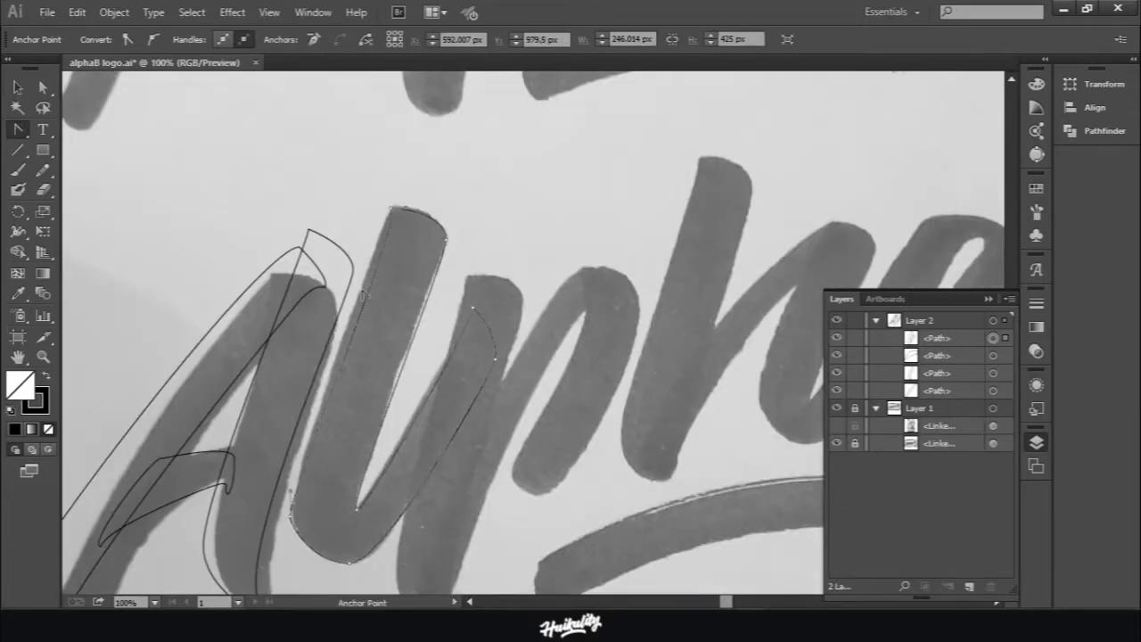
scroll(392, 214, up, 2)
key(p)
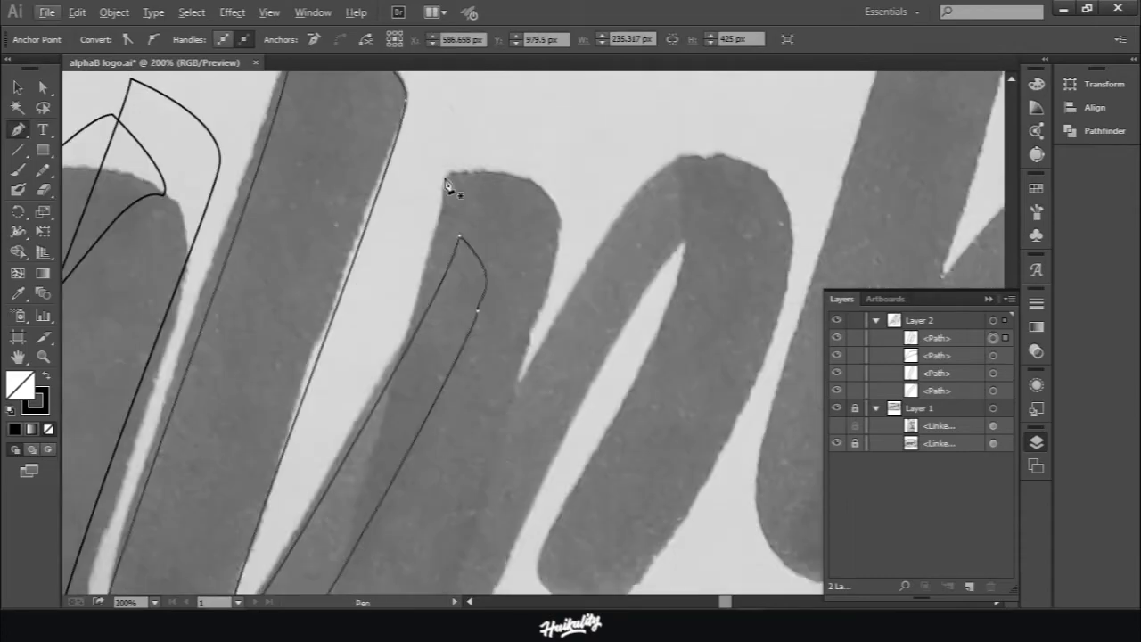
drag(540, 222, 522, 392)
scroll(468, 519, down, 2)
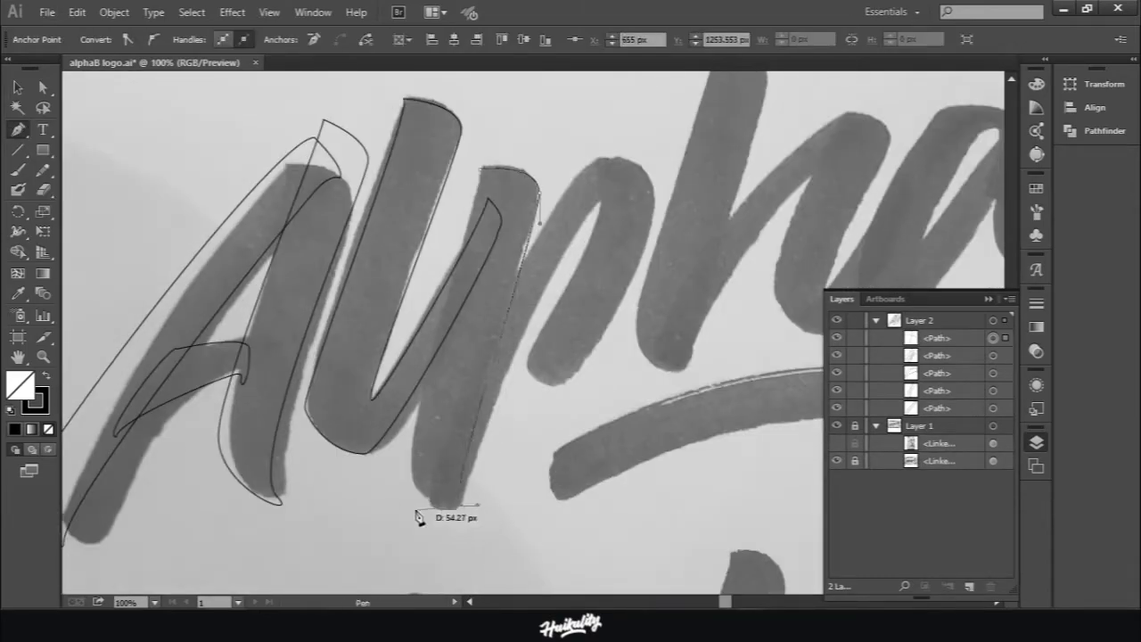
drag(419, 517, 408, 501)
click(408, 489)
click(451, 509)
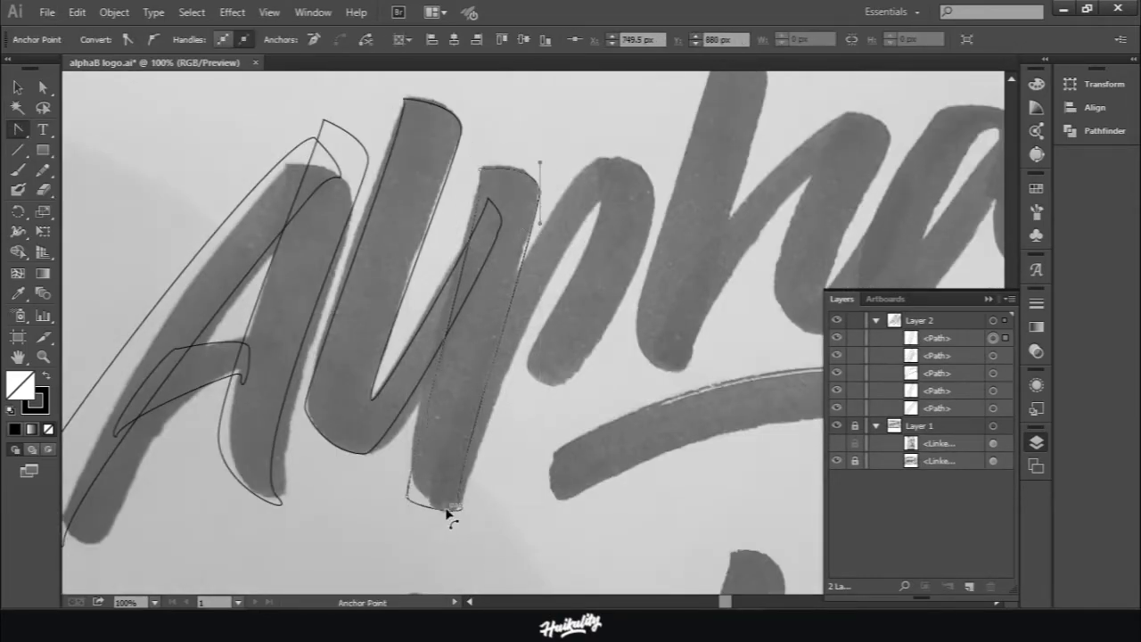
Step: Start the p's downstroke outline with curved anchors along its edge and top
key(p)
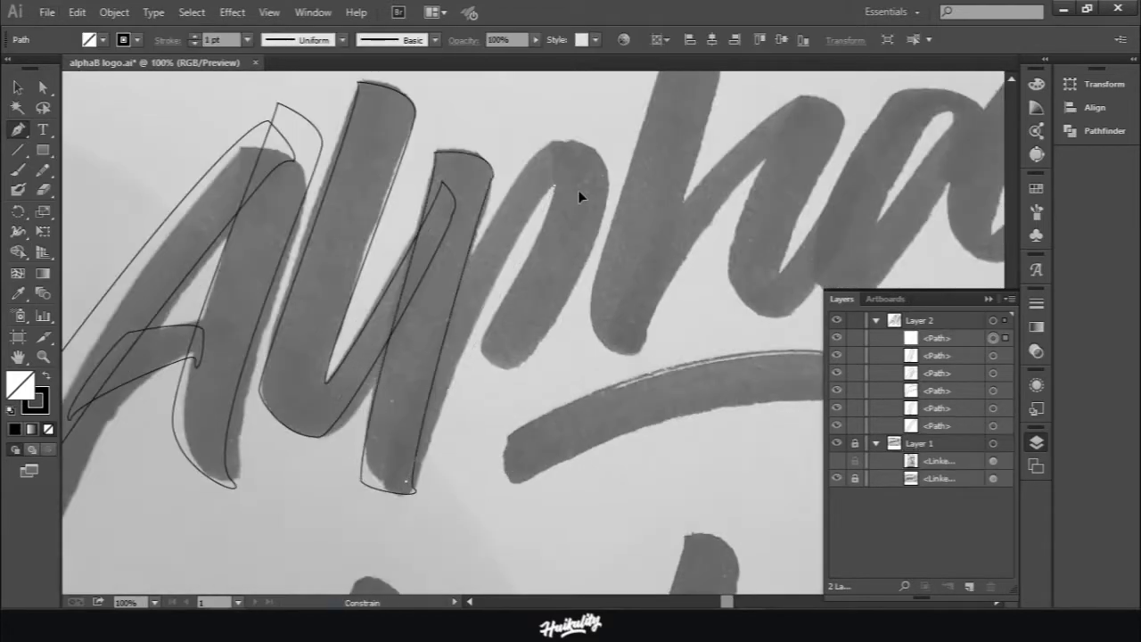
drag(553, 187, 572, 207)
scroll(467, 350, up, 3)
click(576, 370)
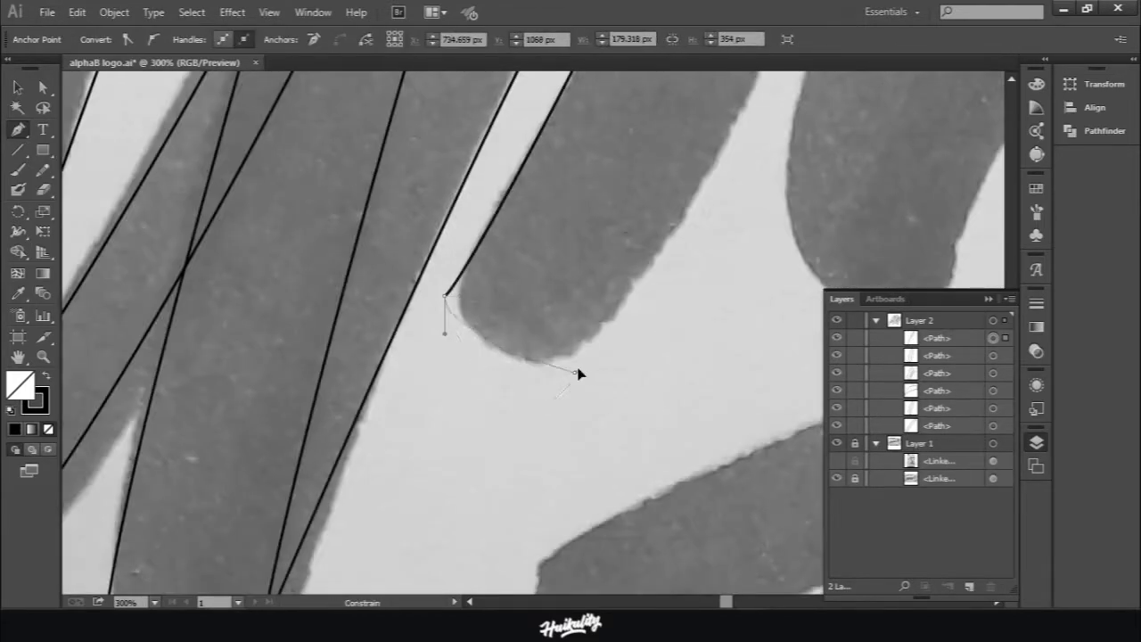
scroll(600, 331, down, 3)
scroll(764, 171, up, 1)
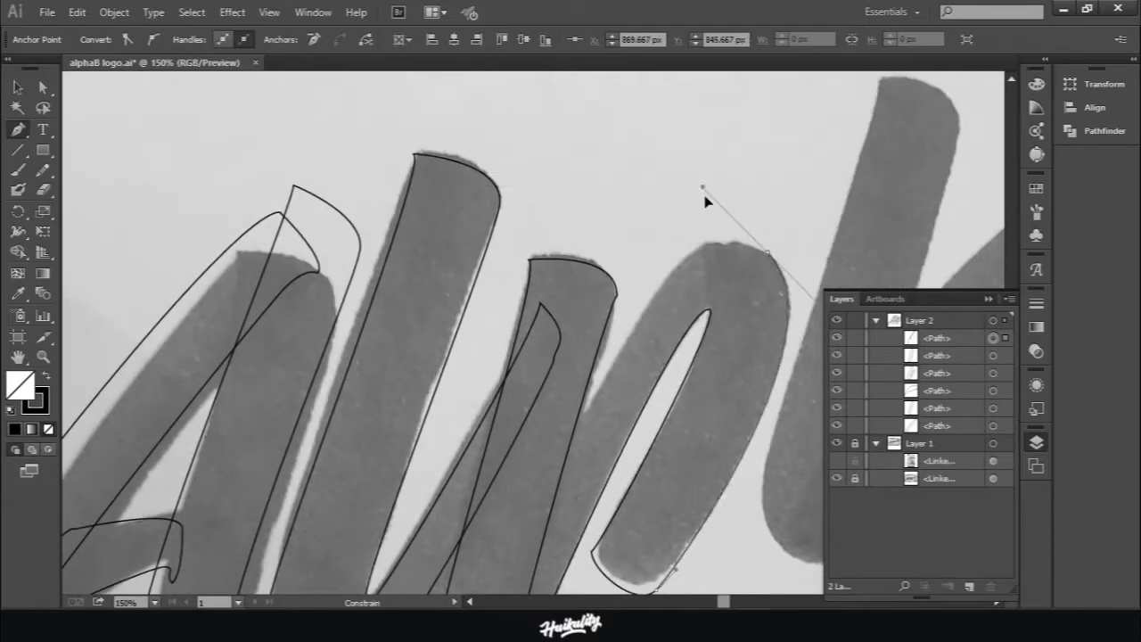
drag(724, 240, 701, 252)
scroll(497, 517, down, 1)
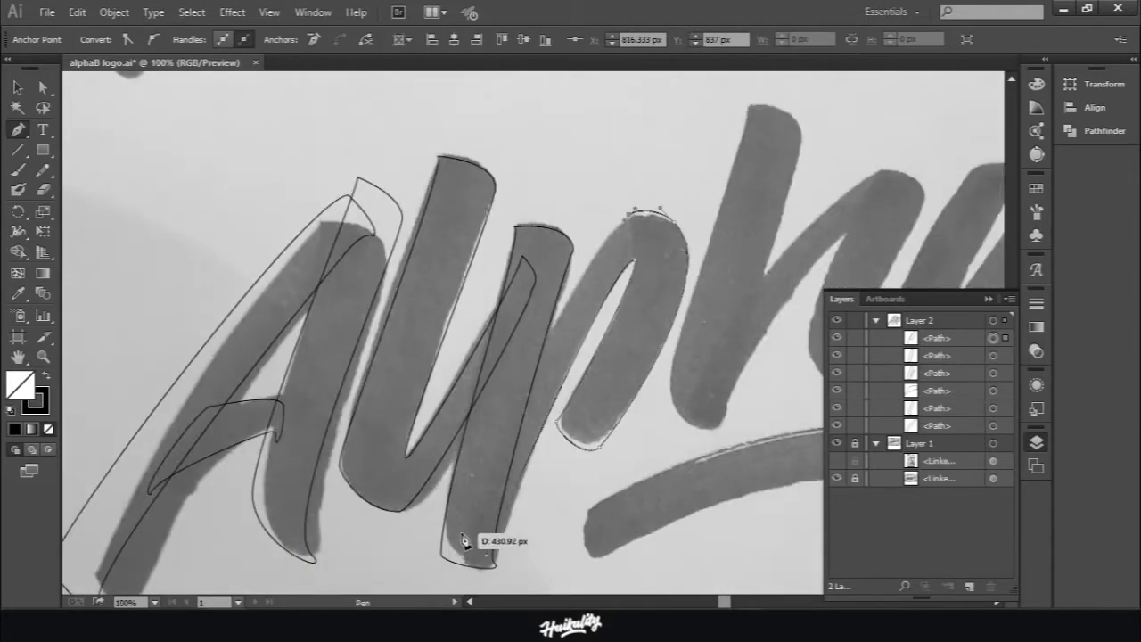
scroll(473, 517, down, 2)
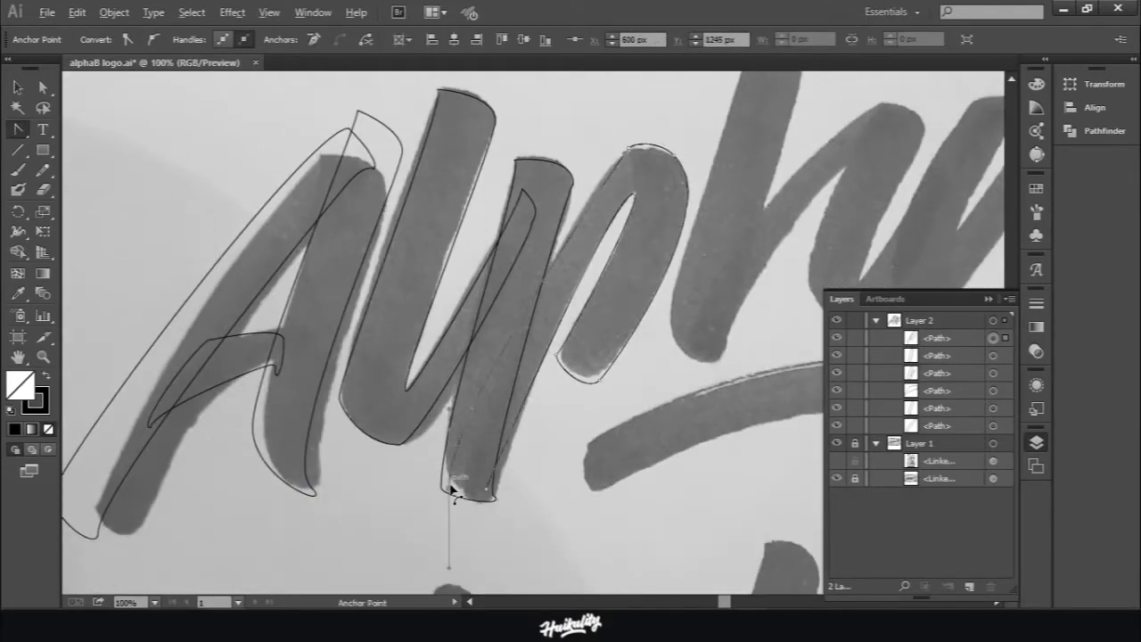
scroll(462, 445, up, 1)
scroll(466, 499, down, 2)
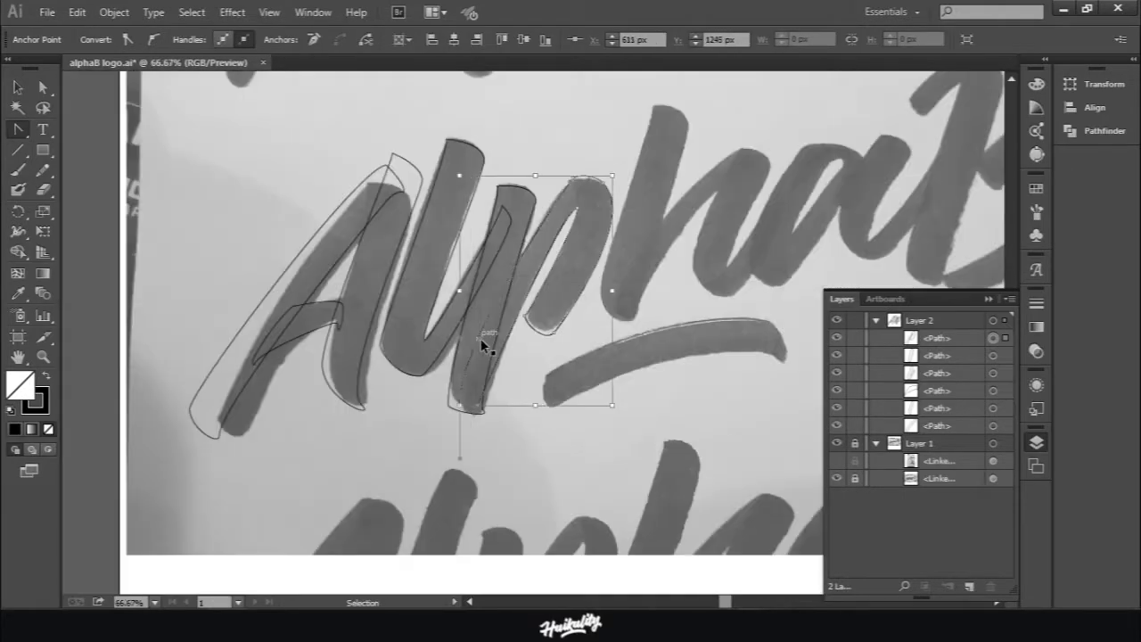
scroll(535, 330, up, 2)
Step: Add curved anchors down the p stroke and close its outline
key(p)
drag(523, 352, 540, 352)
scroll(644, 130, down, 1)
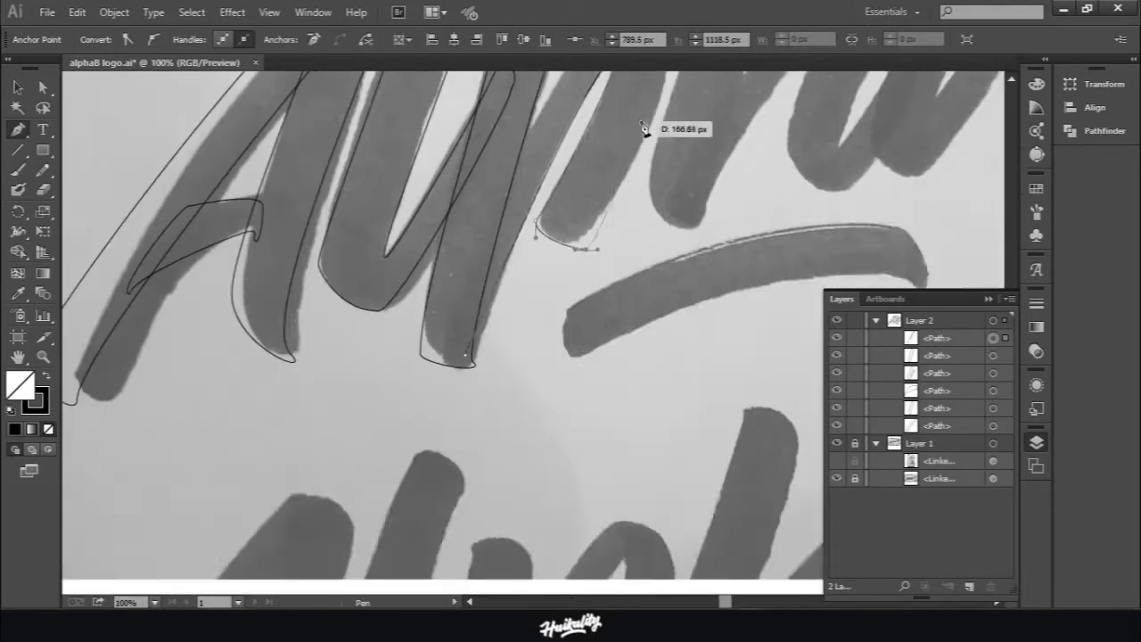
scroll(643, 129, up, 3)
drag(660, 145, 590, 135)
scroll(603, 162, up, 2)
scroll(514, 200, down, 2)
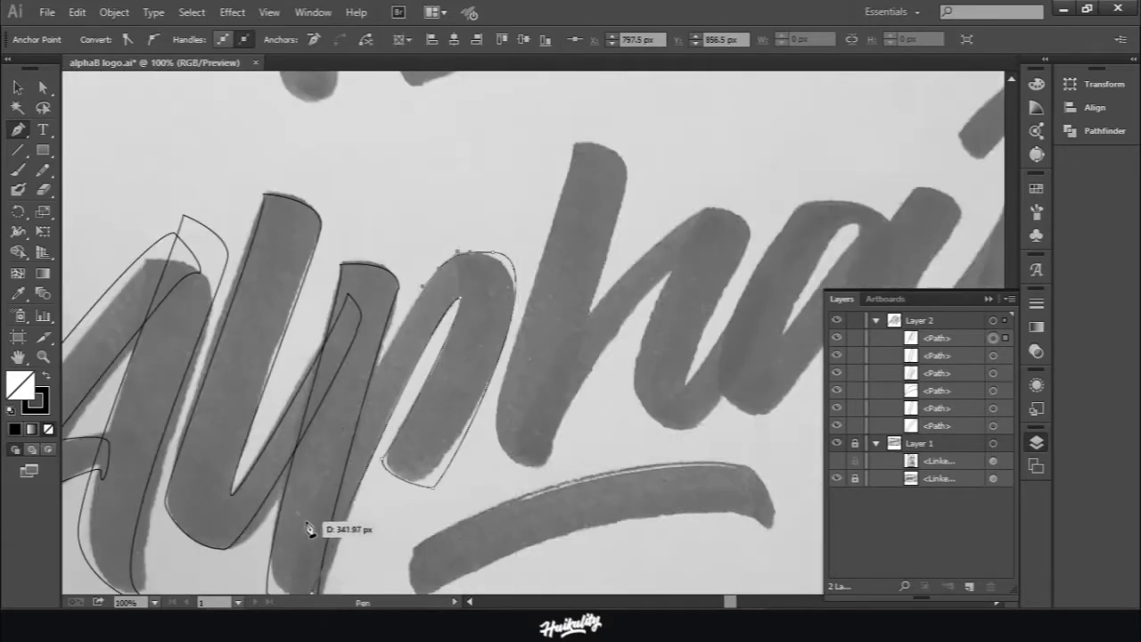
drag(292, 457, 292, 583)
scroll(260, 468, up, 2)
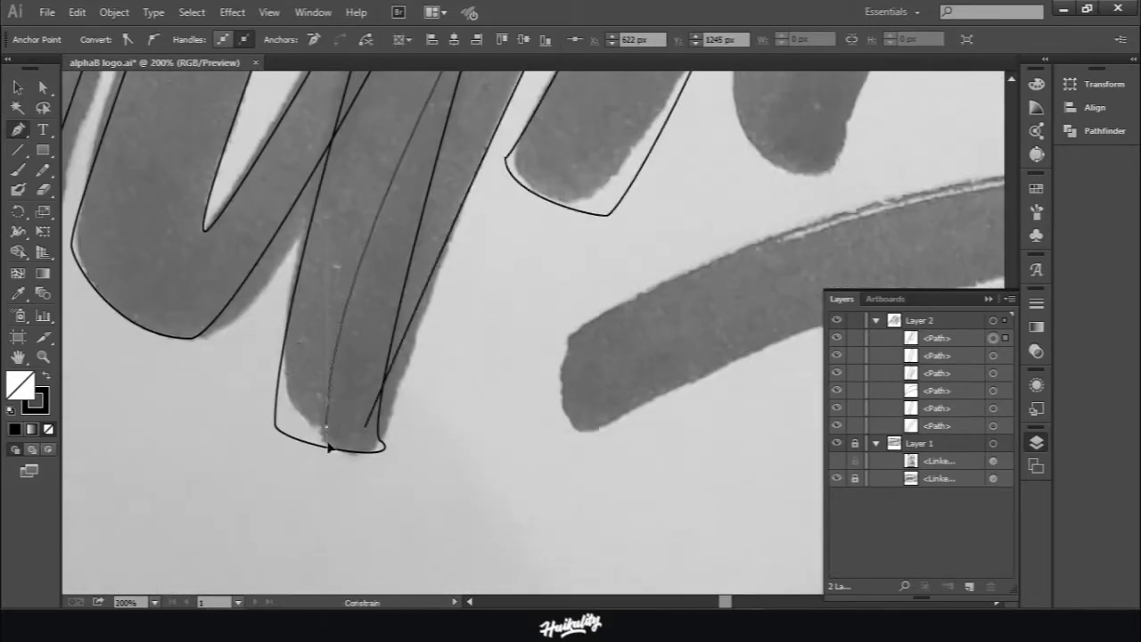
click(328, 447)
scroll(328, 447, down, 2)
Step: Fill the p shape solid black and smooth the curve at its top
key(shift+x)
scroll(406, 359, up, 1)
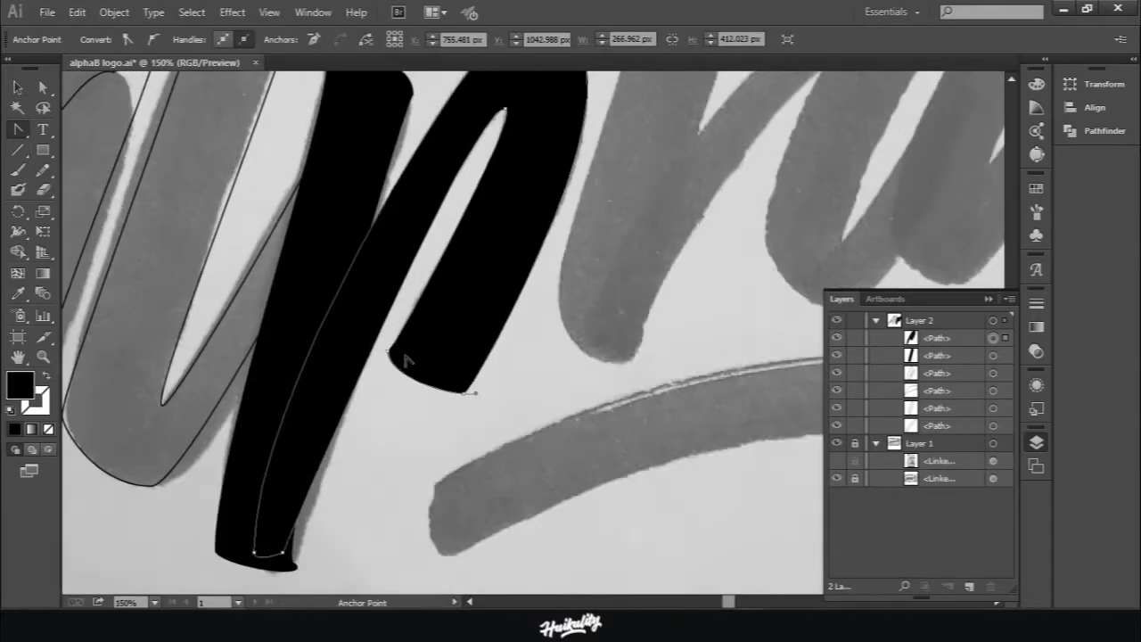
scroll(405, 359, up, 3)
scroll(606, 145, down, 2)
scroll(573, 191, up, 2)
drag(537, 89, 649, 87)
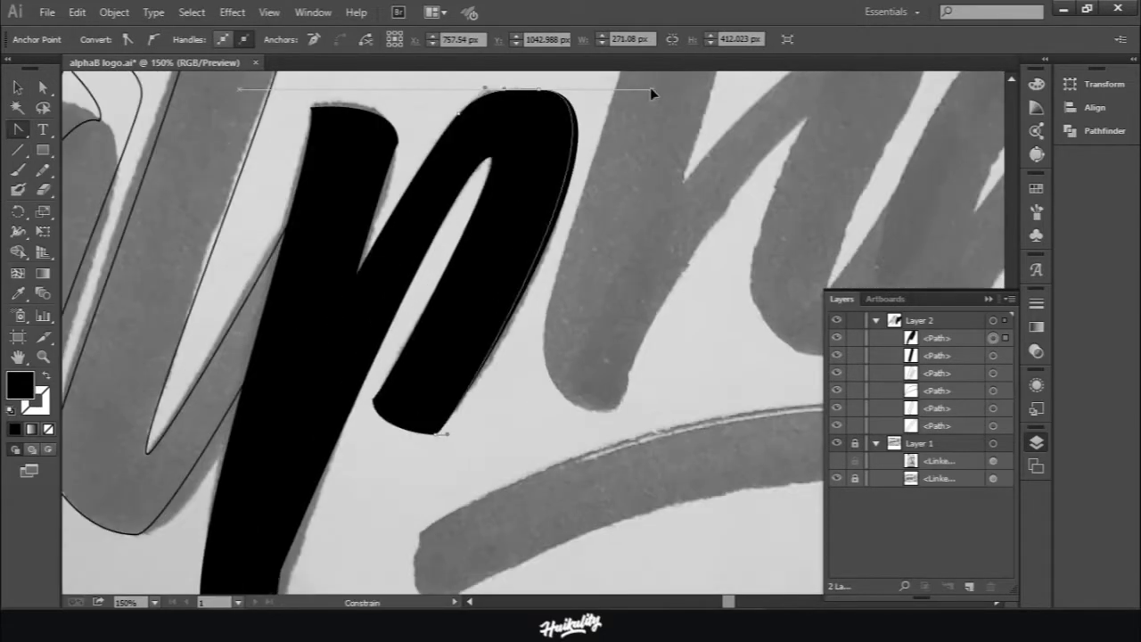
scroll(650, 87, down, 2)
Step: Trace the h stem as a closed shape, removing a stray corner handle
key(p)
scroll(277, 163, down, 2)
scroll(428, 143, up, 3)
drag(404, 118, 458, 168)
click(326, 353)
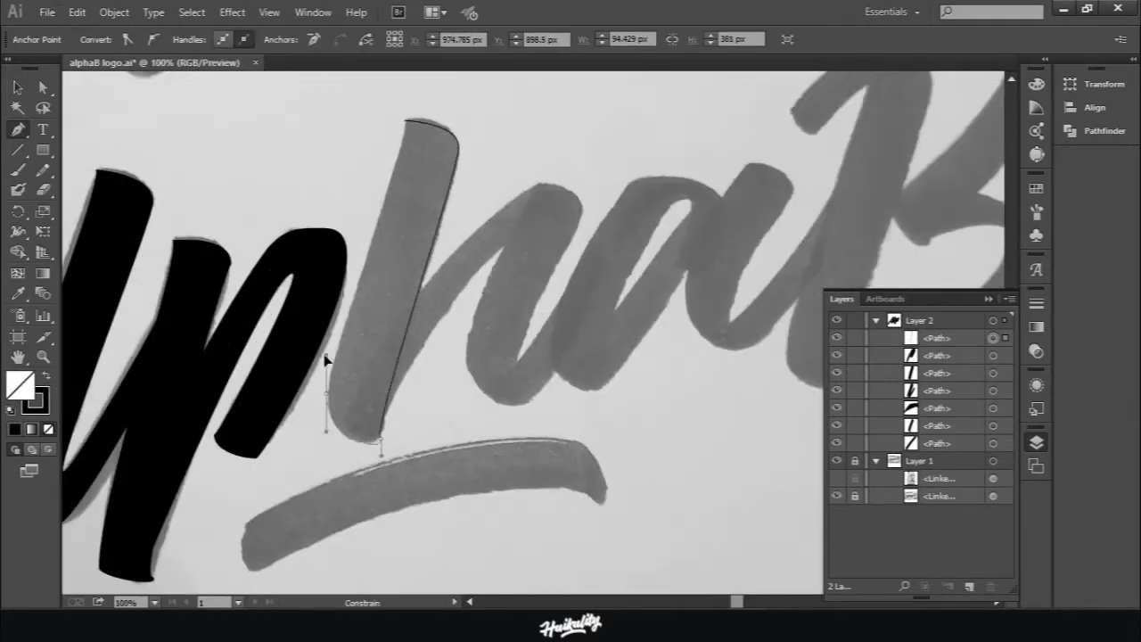
click(404, 118)
drag(322, 415, 326, 417)
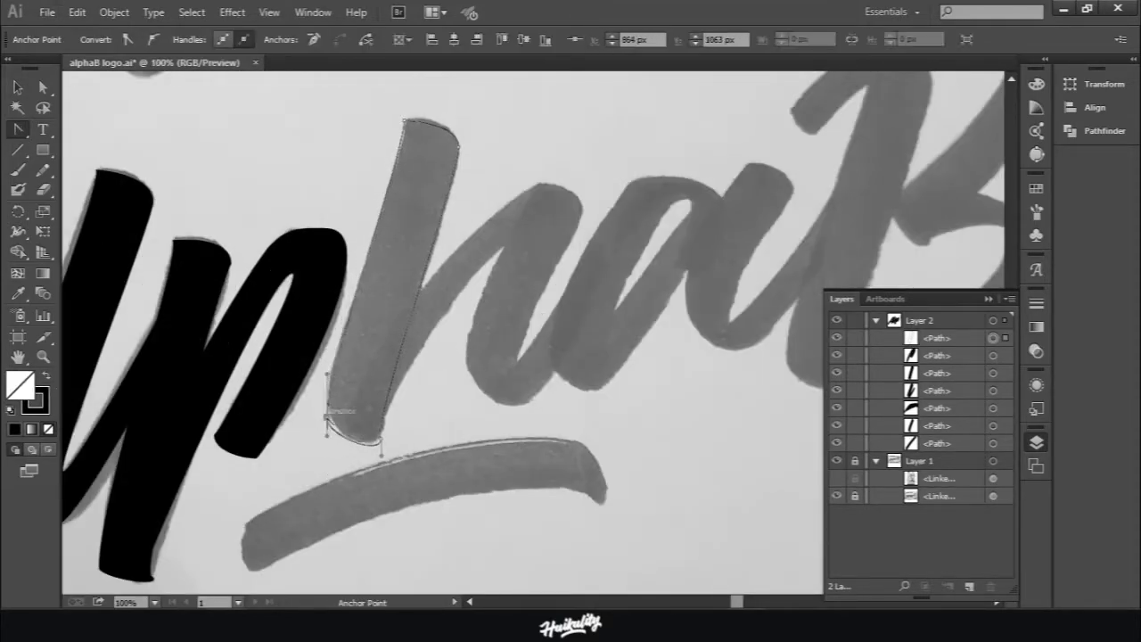
click(384, 418)
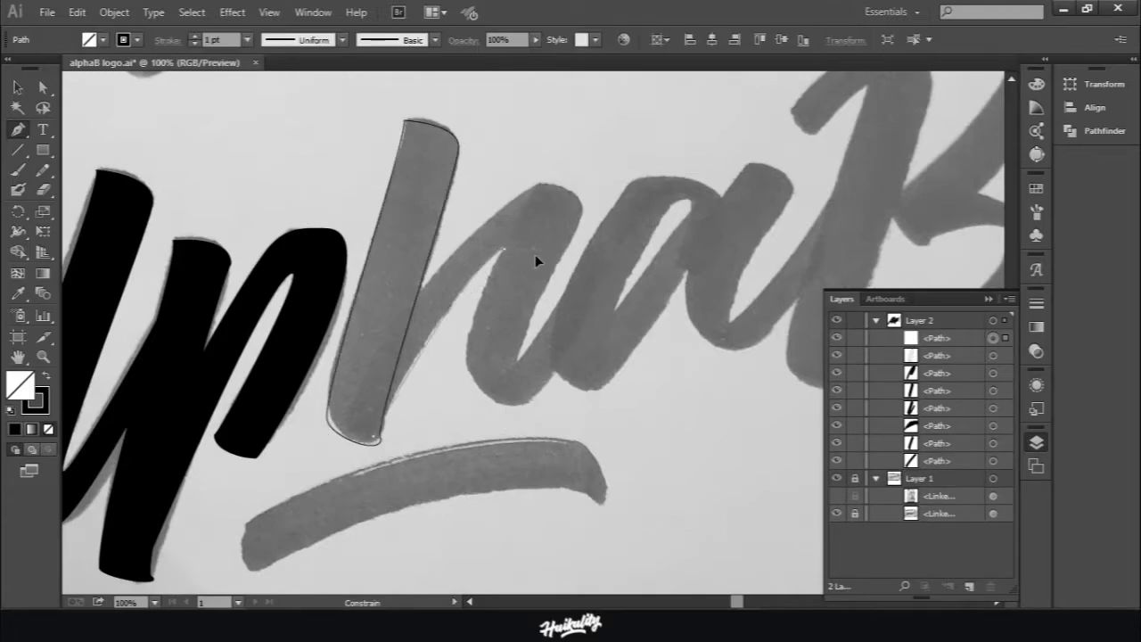
Step: Trace the h arch's lower curve and pick its lower-left anchor
click(503, 249)
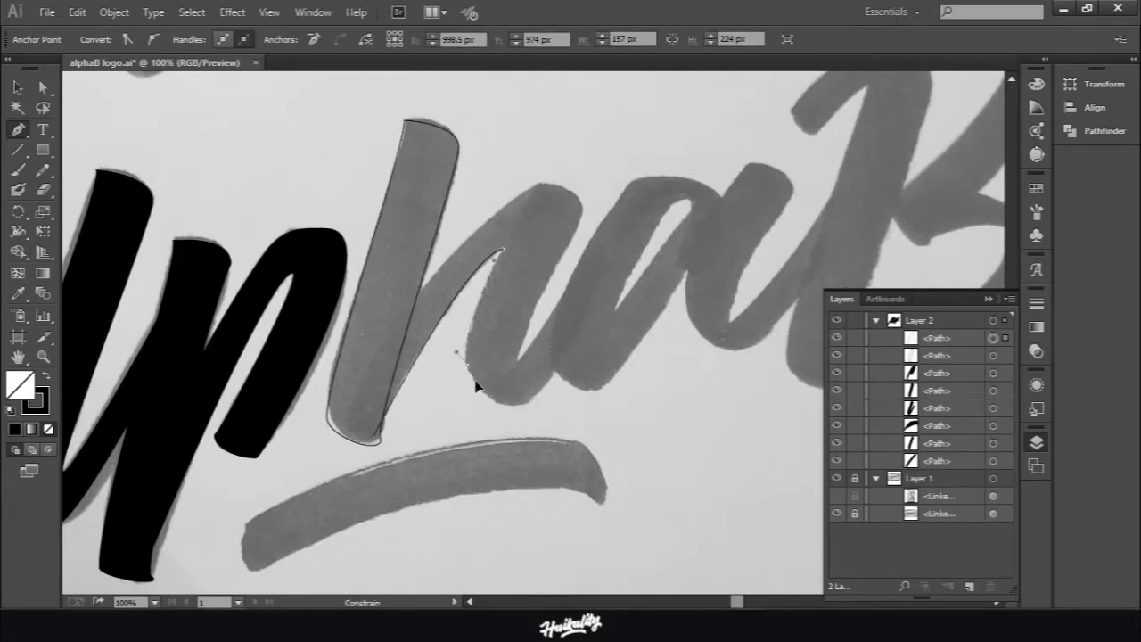
drag(475, 385, 544, 406)
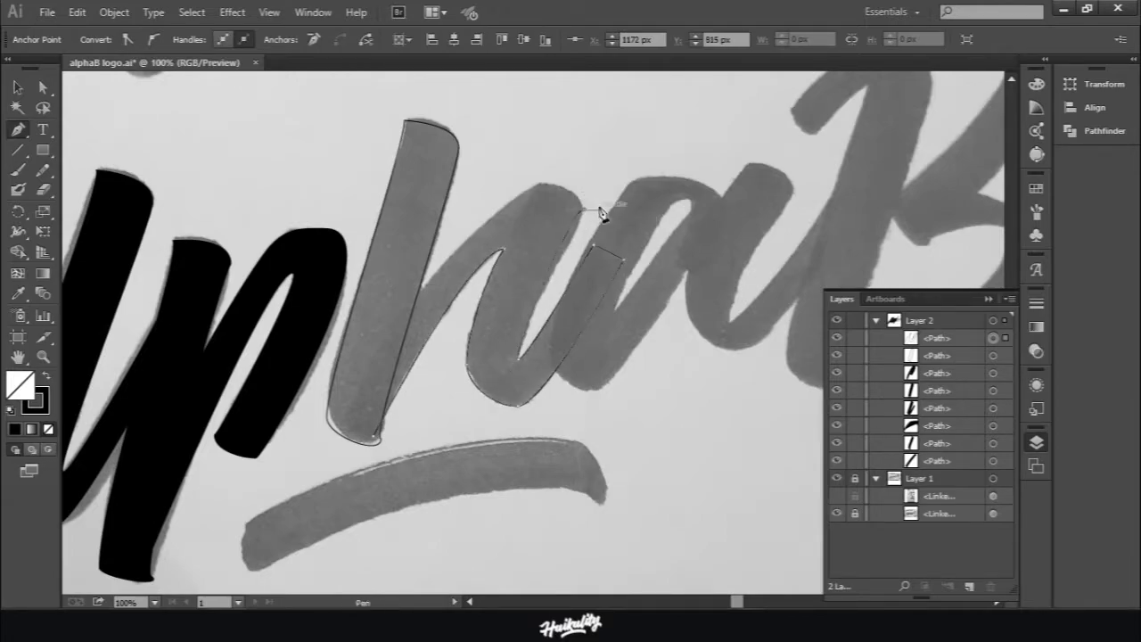
scroll(602, 214, up, 2)
scroll(258, 470, down, 2)
scroll(217, 588, up, 3)
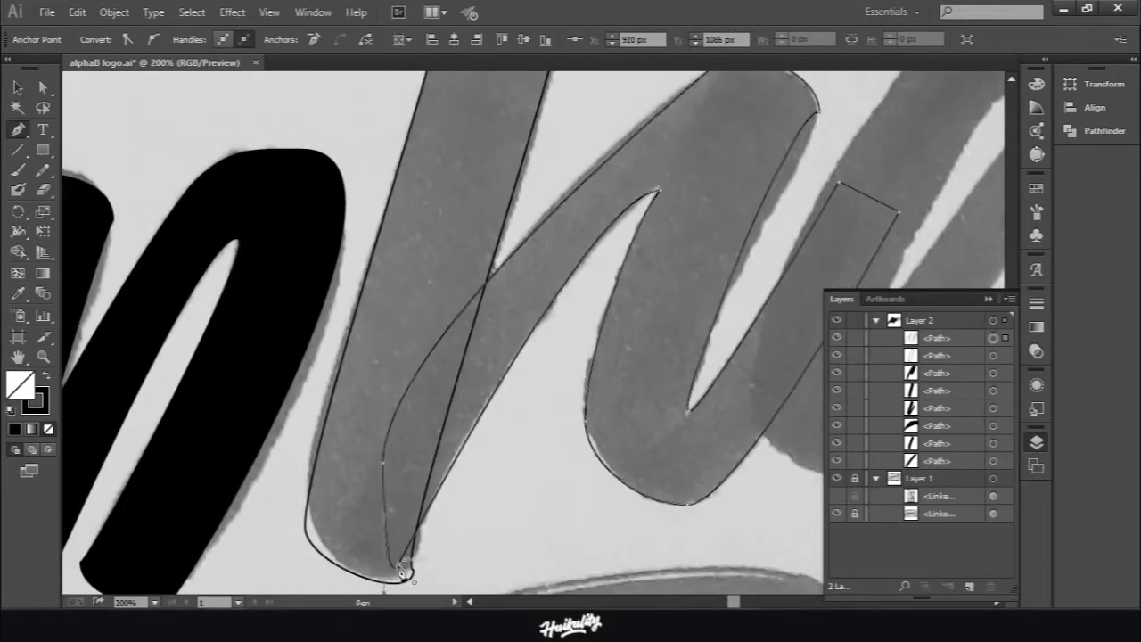
scroll(367, 495, down, 1)
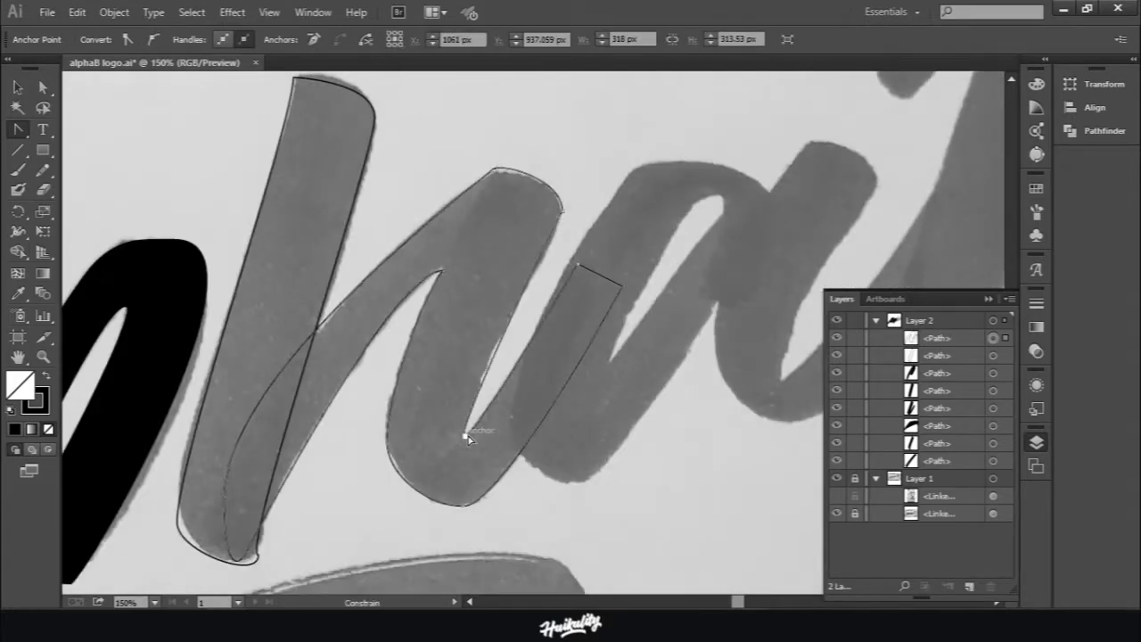
scroll(428, 268, up, 2)
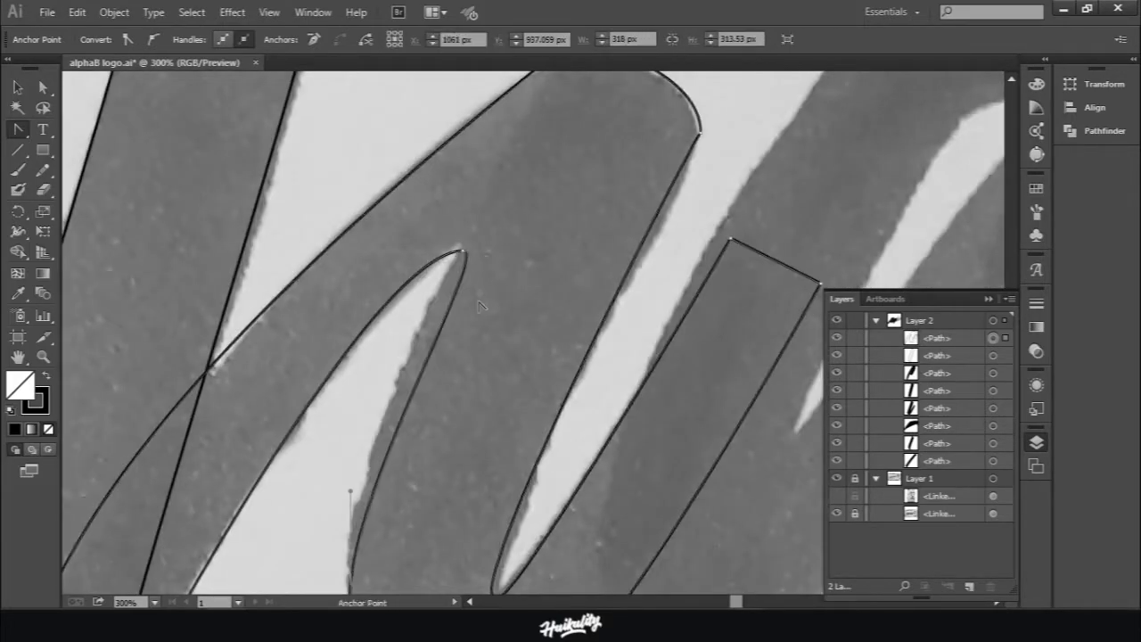
scroll(513, 205, up, 3)
scroll(526, 178, down, 2)
scroll(535, 152, down, 1)
scroll(532, 148, down, 2)
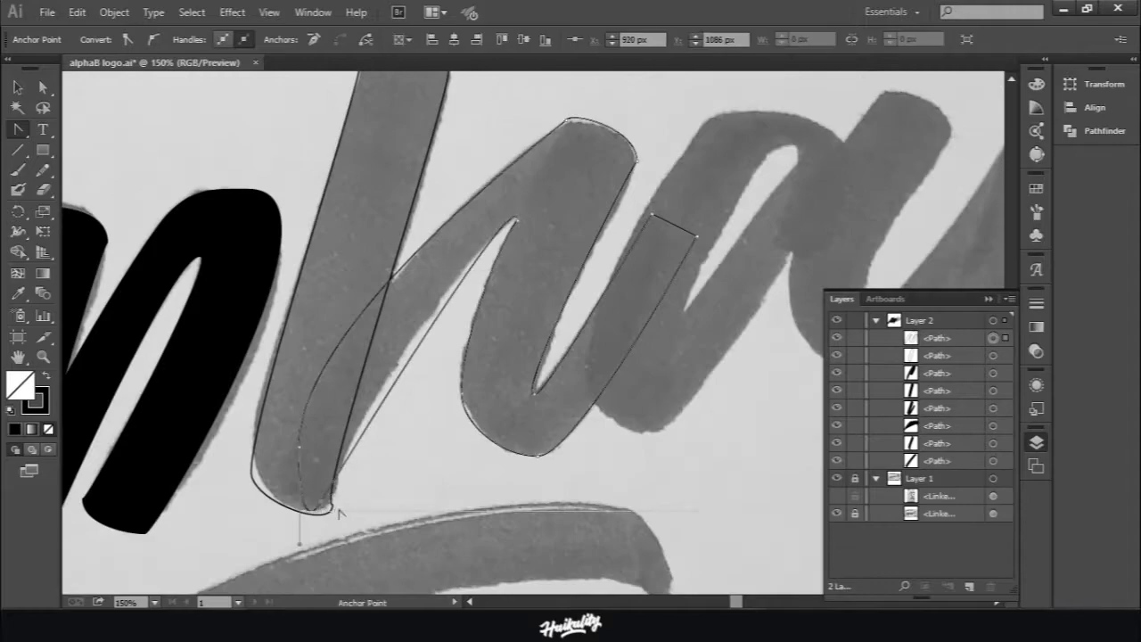
click(298, 446)
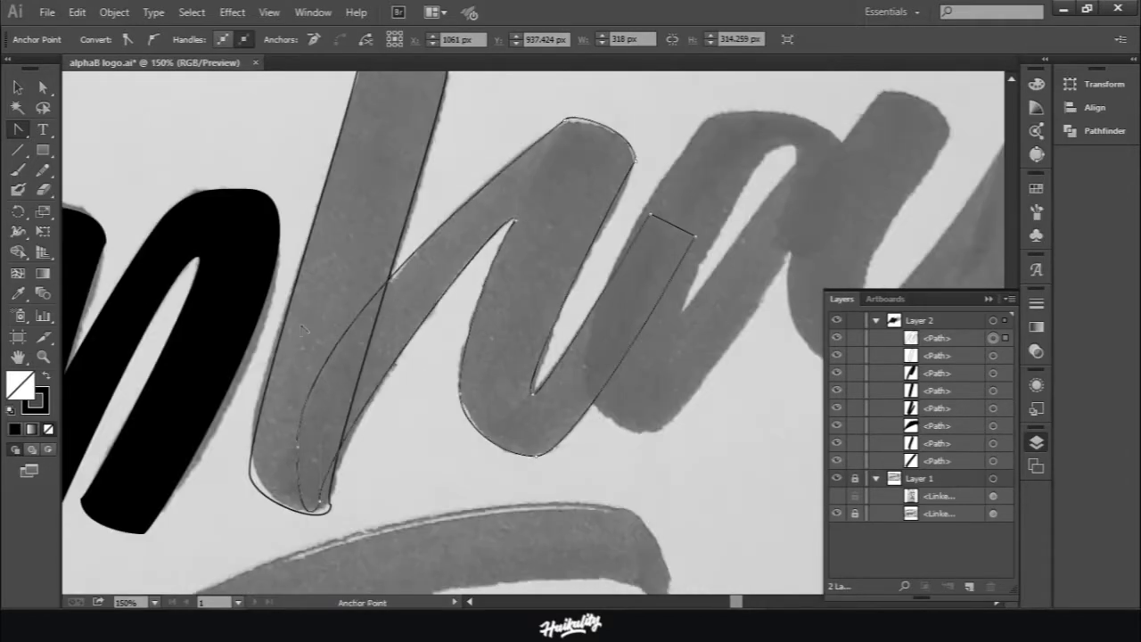
scroll(551, 369, down, 1)
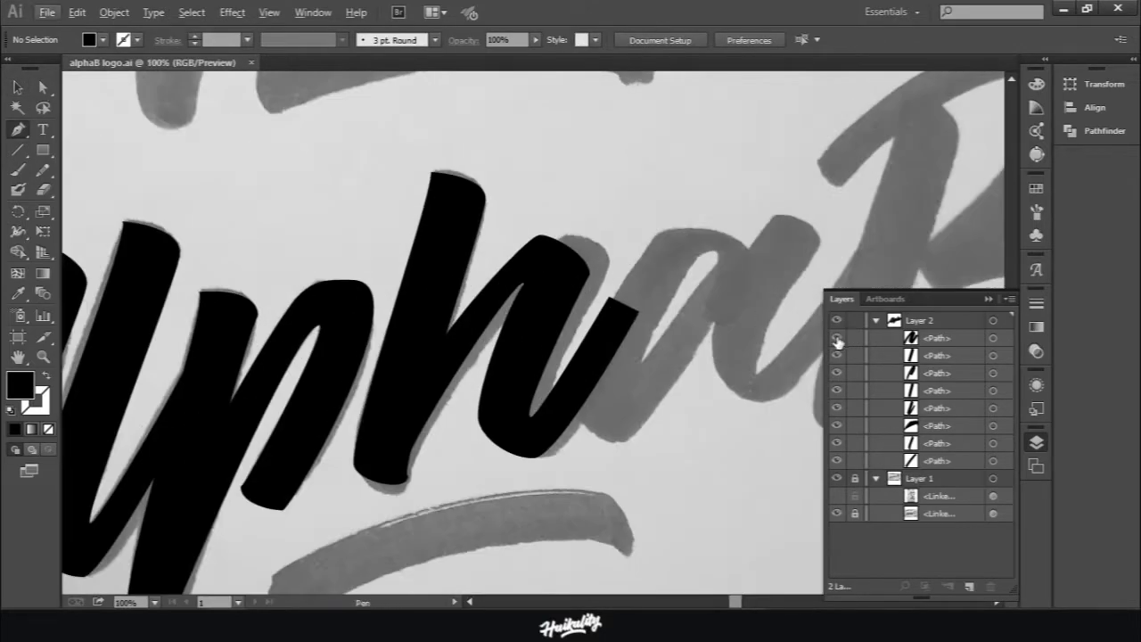
Step: Trace the a stroke as a smooth closed outline with curved anchors
drag(622, 442, 642, 442)
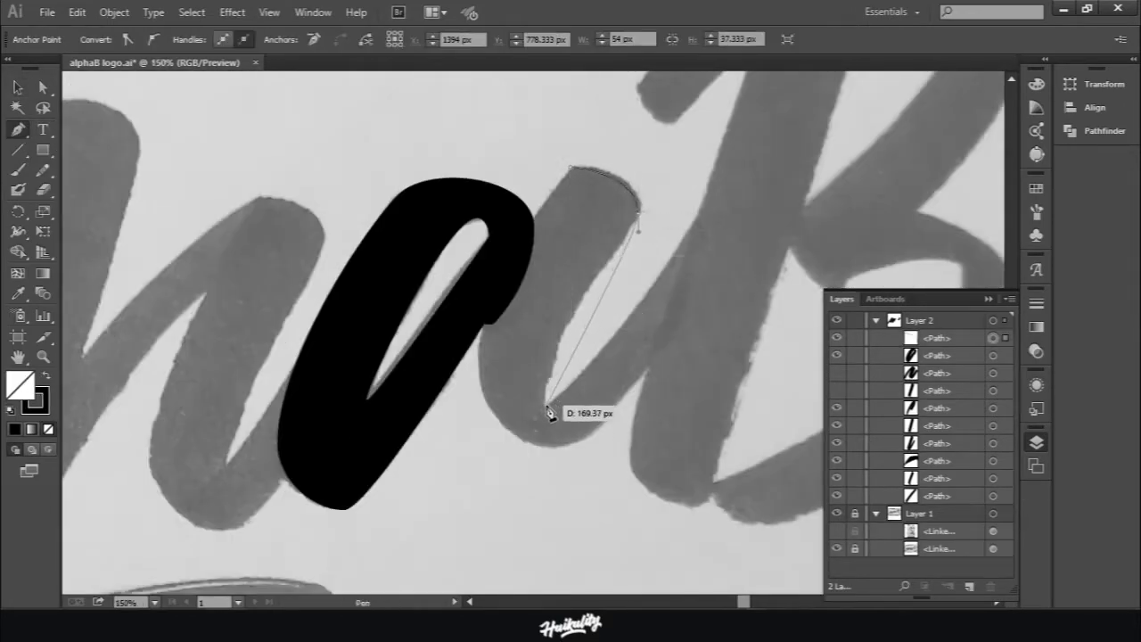
drag(546, 403, 543, 471)
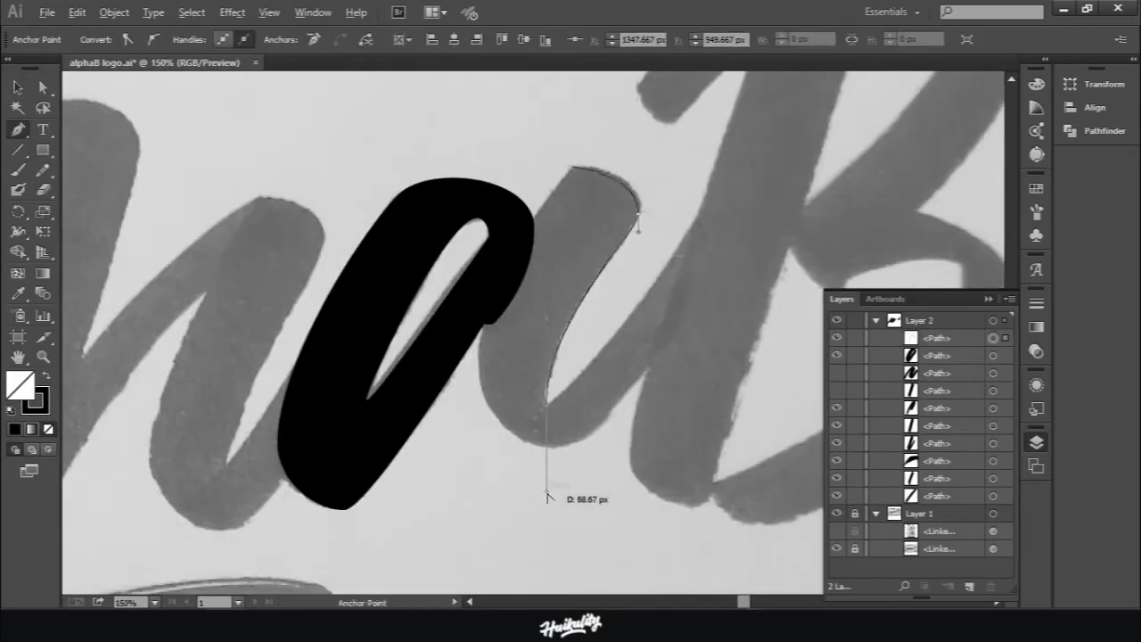
drag(705, 210, 713, 203)
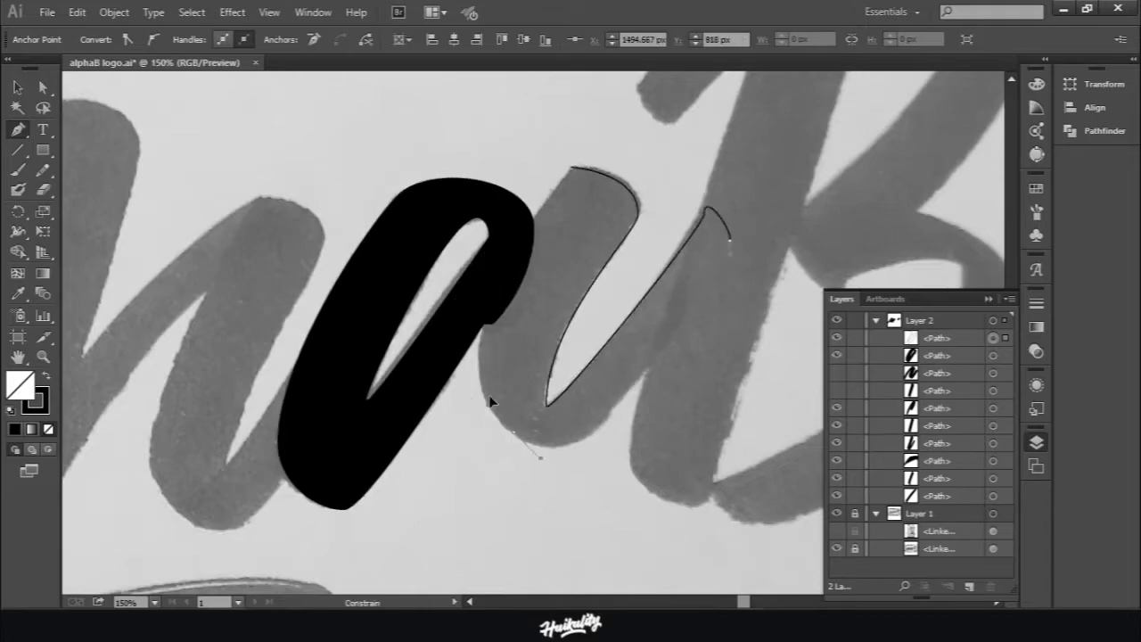
mouse_move(495, 434)
mouse_down()
mouse_move(484, 393)
mouse_move(535, 471)
mouse_move(595, 466)
mouse_up()
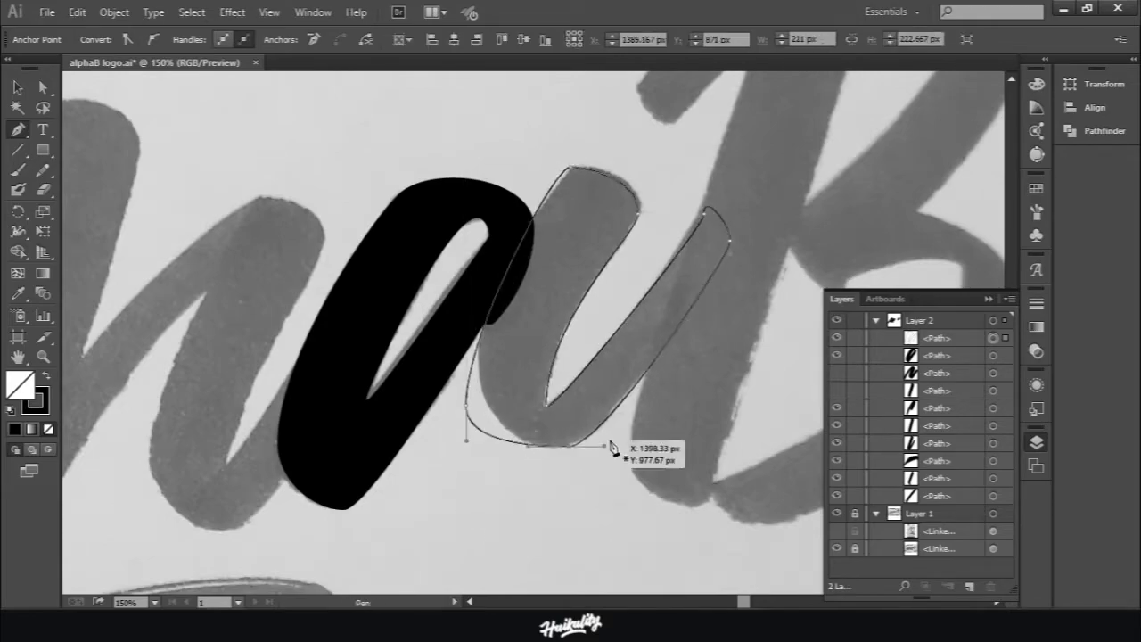
drag(467, 428, 470, 373)
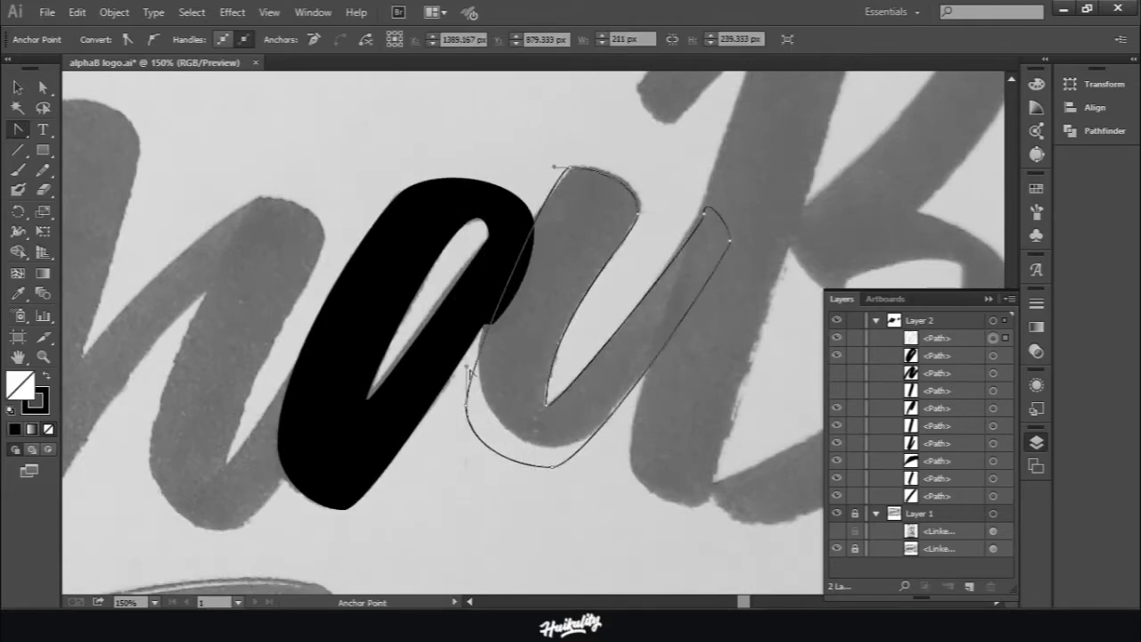
Step: Fill the a solid black and zoom out to view the whole lettering
key(ctrl+minus)
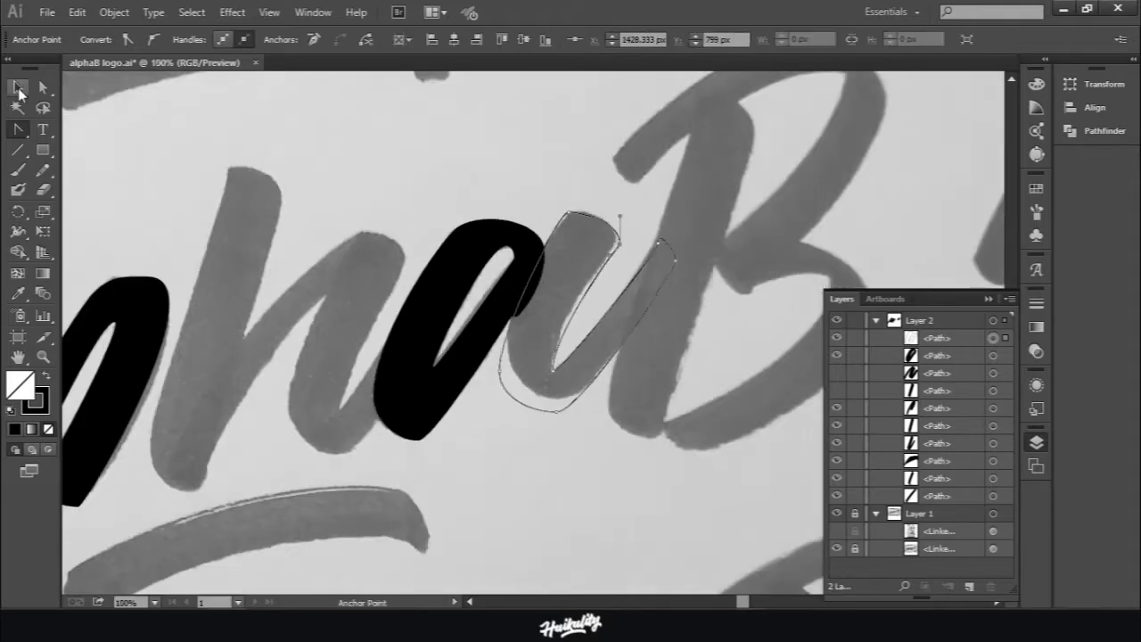
key(shift+x)
key(ctrl+minus)
key(ctrl+minus)
key(ctrl+minus)
key(ctrl+minus)
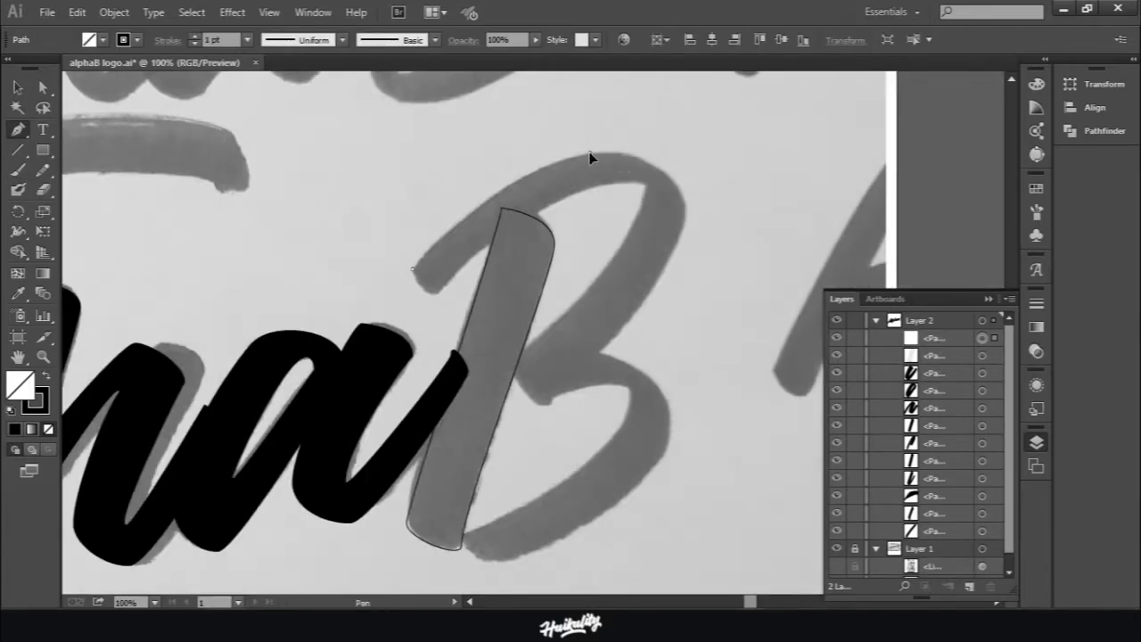
Step: Shape the outline curves over the top, right side and left end of the B
drag(589, 153, 706, 160)
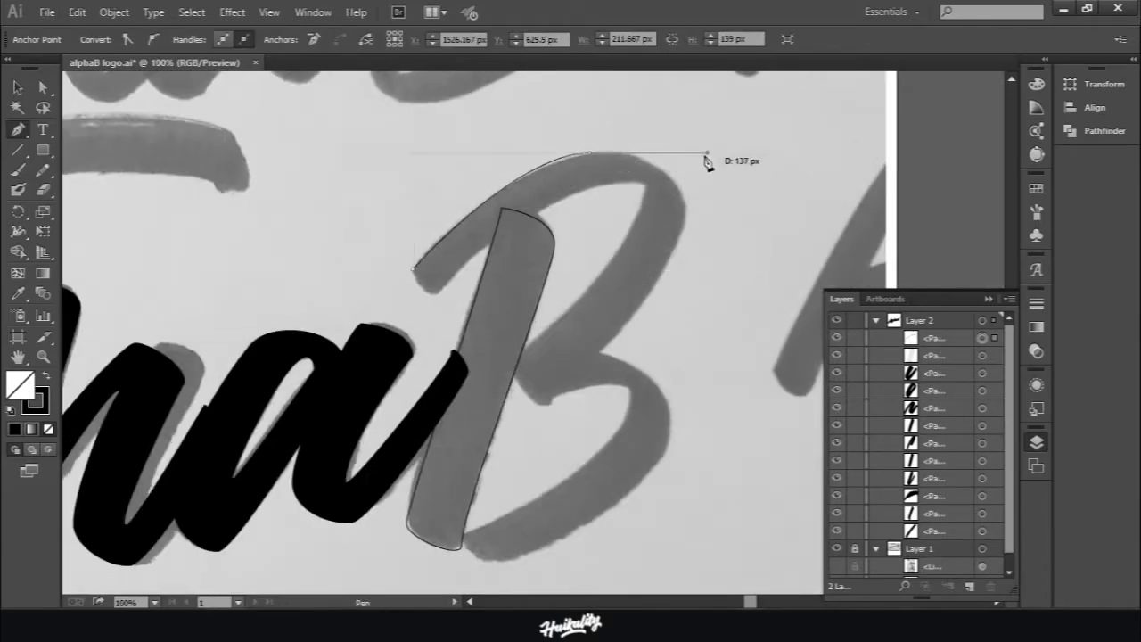
drag(674, 285, 686, 278)
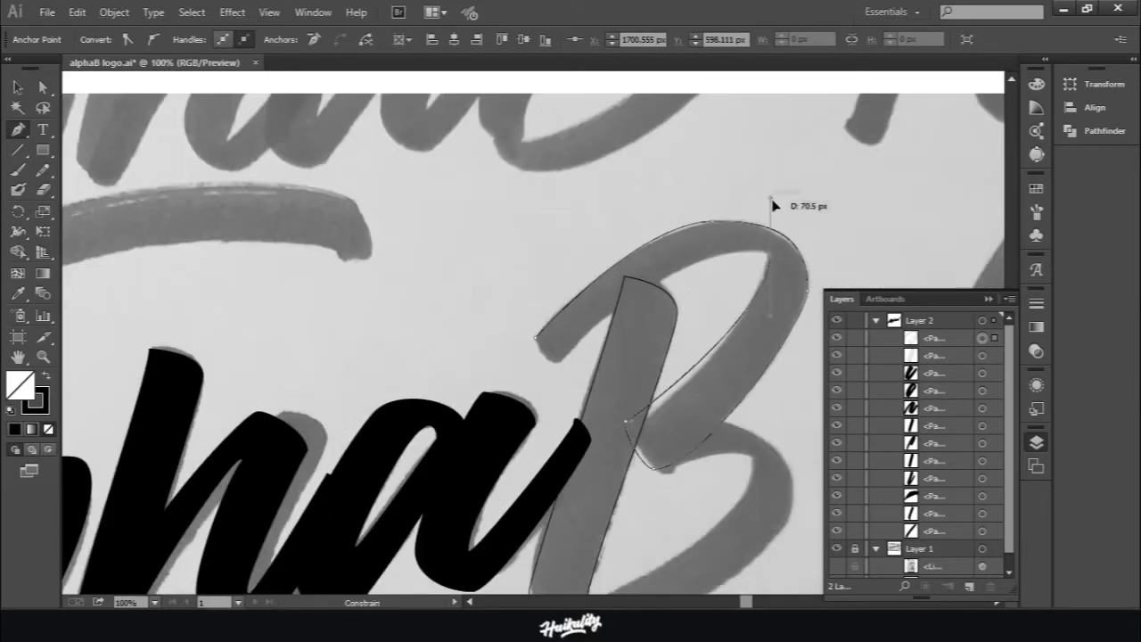
drag(563, 361, 542, 412)
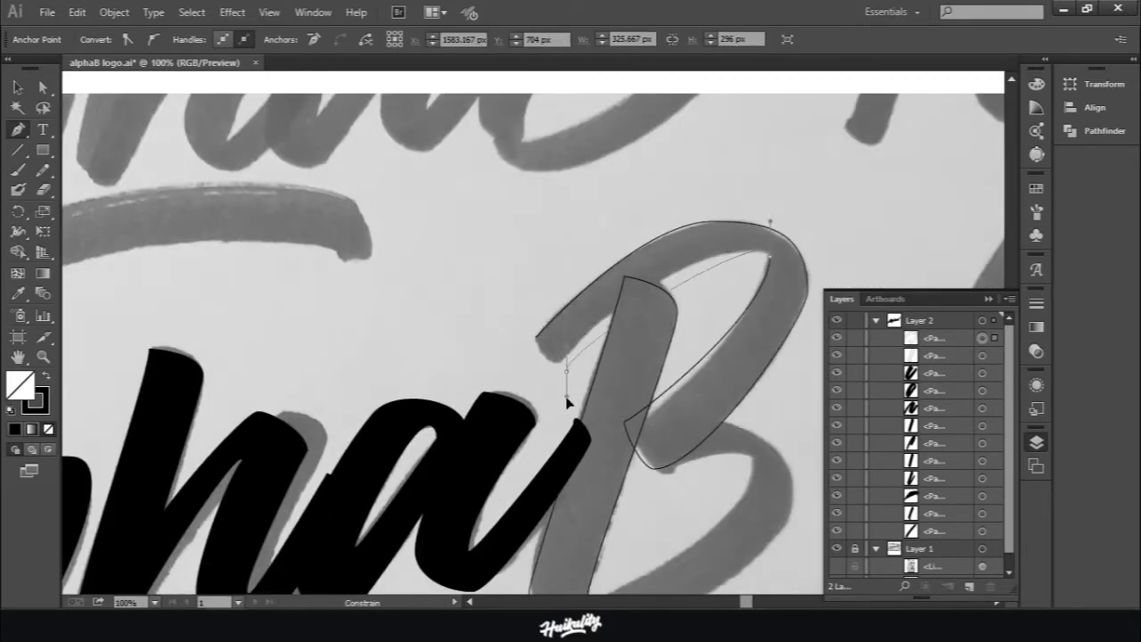
scroll(567, 403, up, 1)
drag(532, 249, 577, 269)
scroll(566, 205, down, 2)
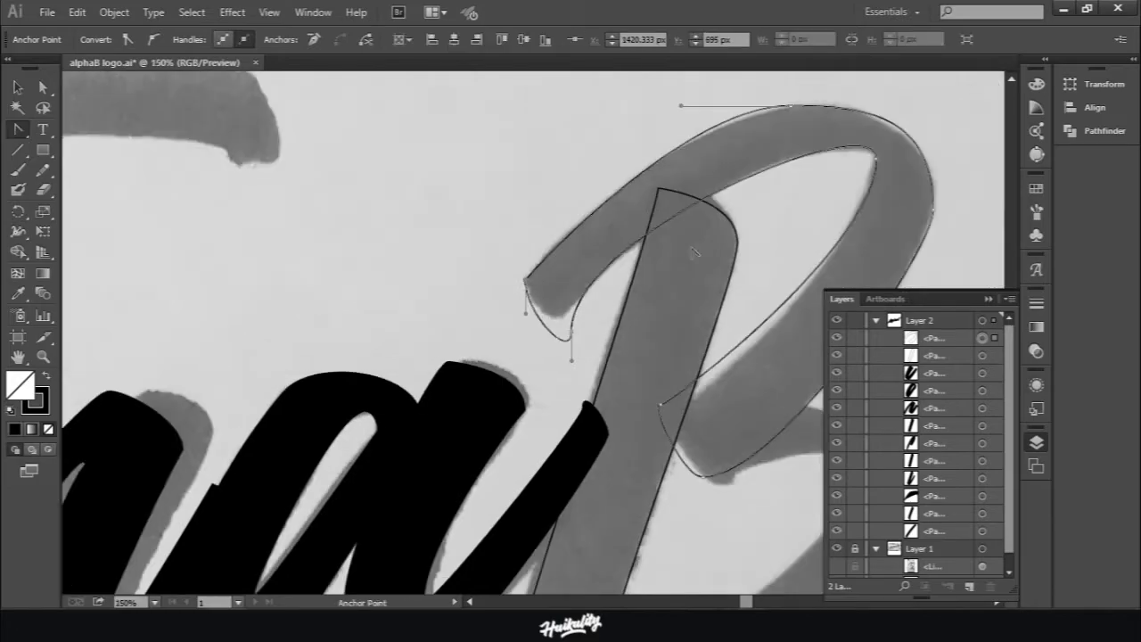
Step: Refine the B's top and right anchors and fill the upper loop black
scroll(695, 239, up, 1)
scroll(695, 239, up, 2)
drag(509, 133, 700, 135)
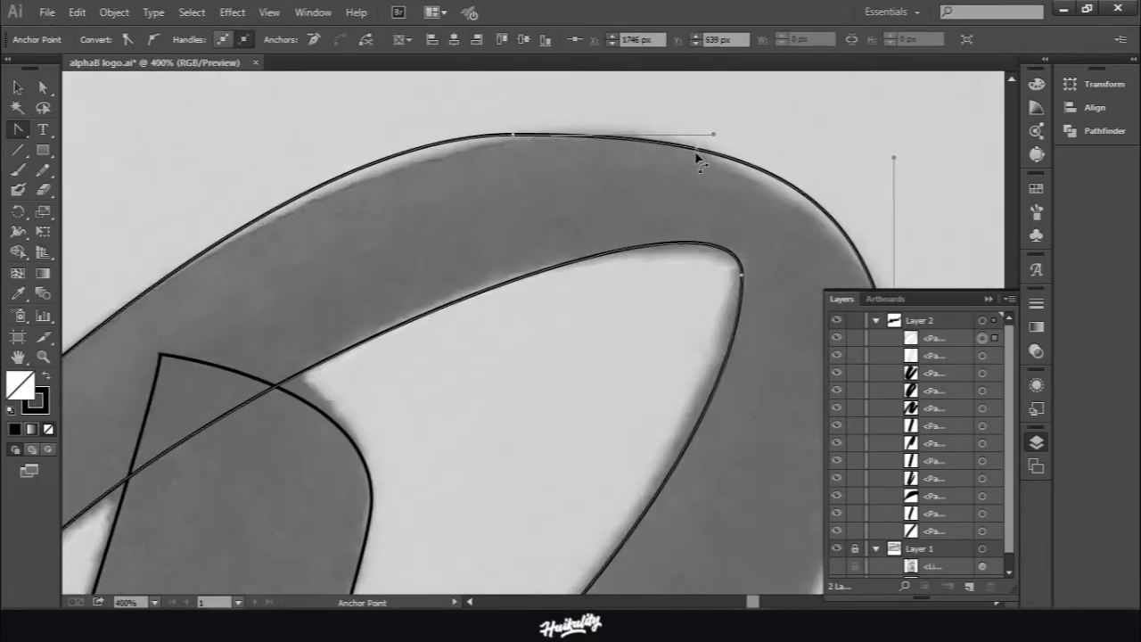
scroll(479, 159, down, 2)
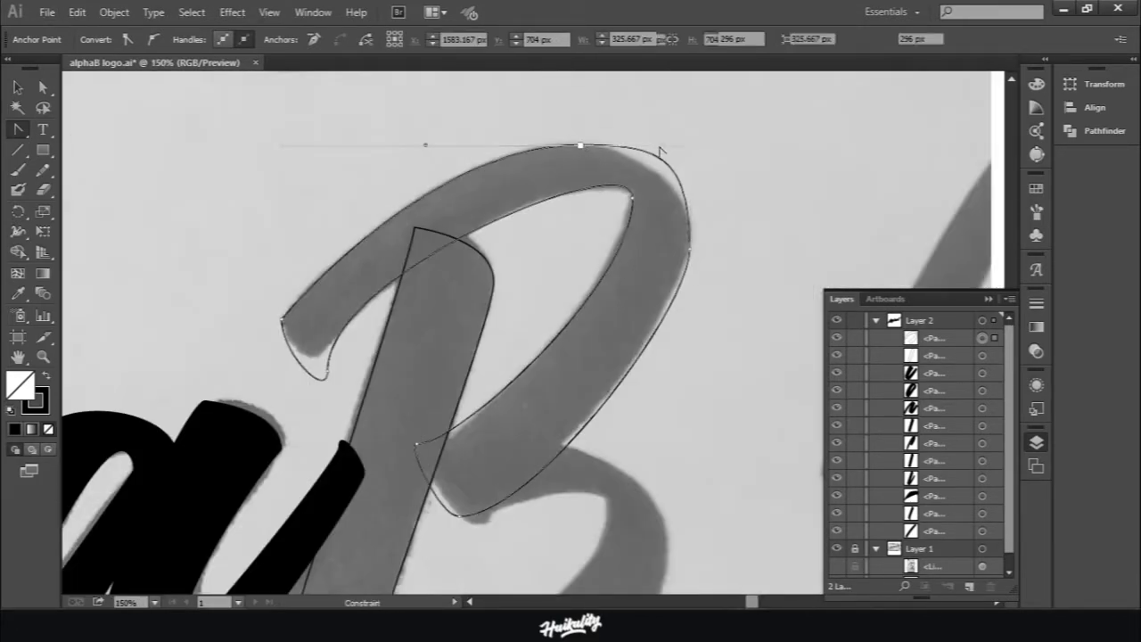
drag(690, 154, 695, 321)
drag(488, 515, 517, 521)
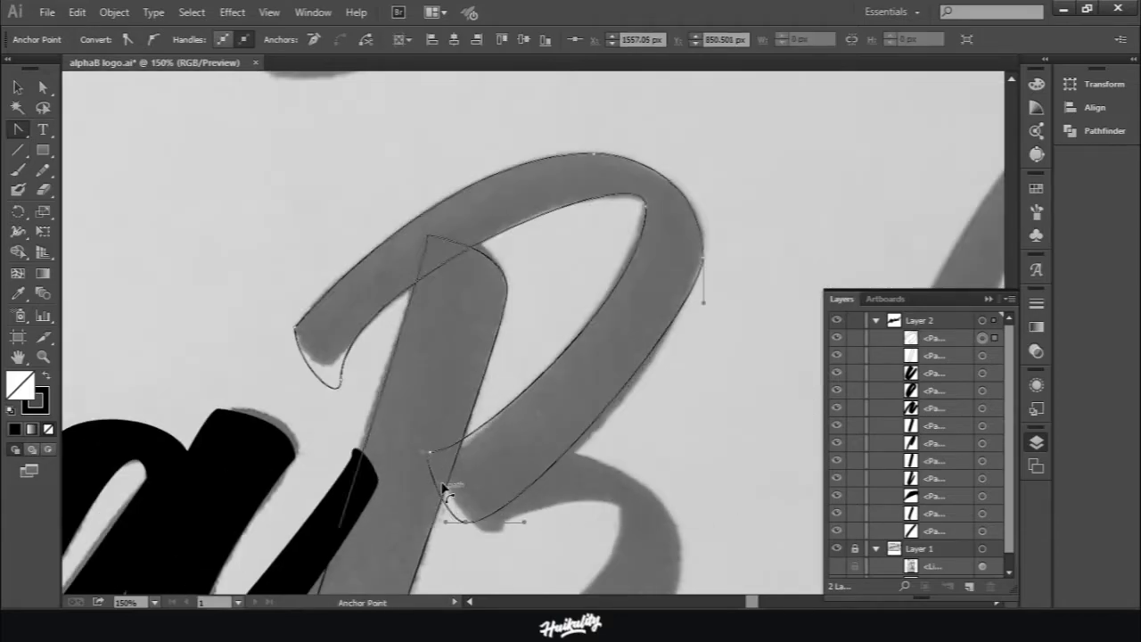
key(shift+x)
scroll(237, 247, down, 2)
scroll(532, 203, up, 2)
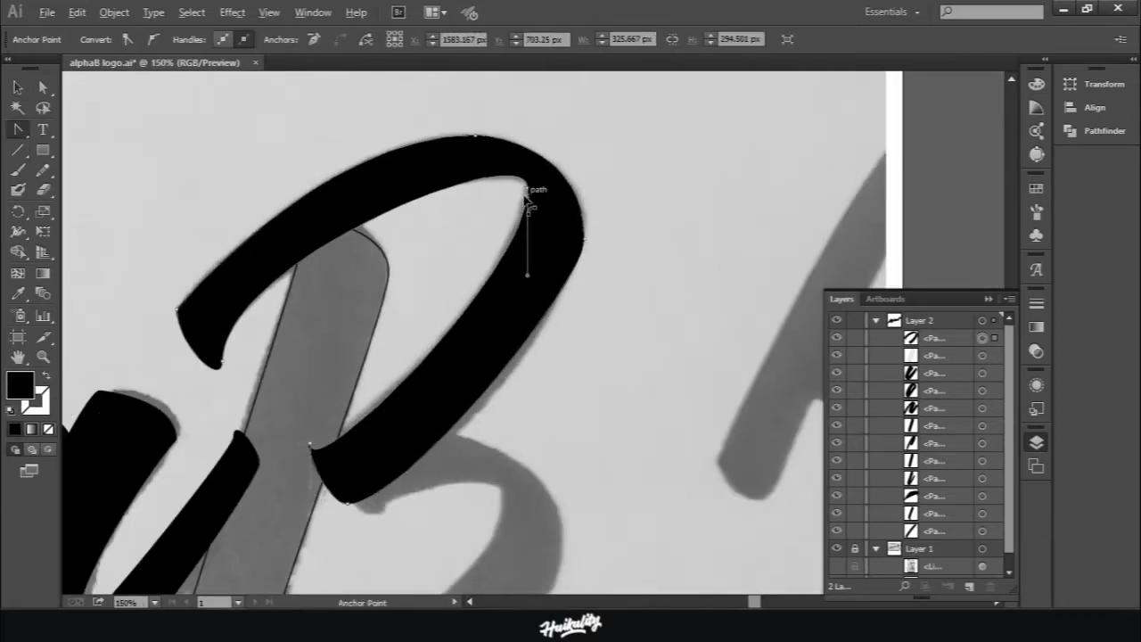
Step: Reshape the B's right curve by lengthening an anchor handle
ctrl+click(351, 511)
drag(585, 283, 586, 314)
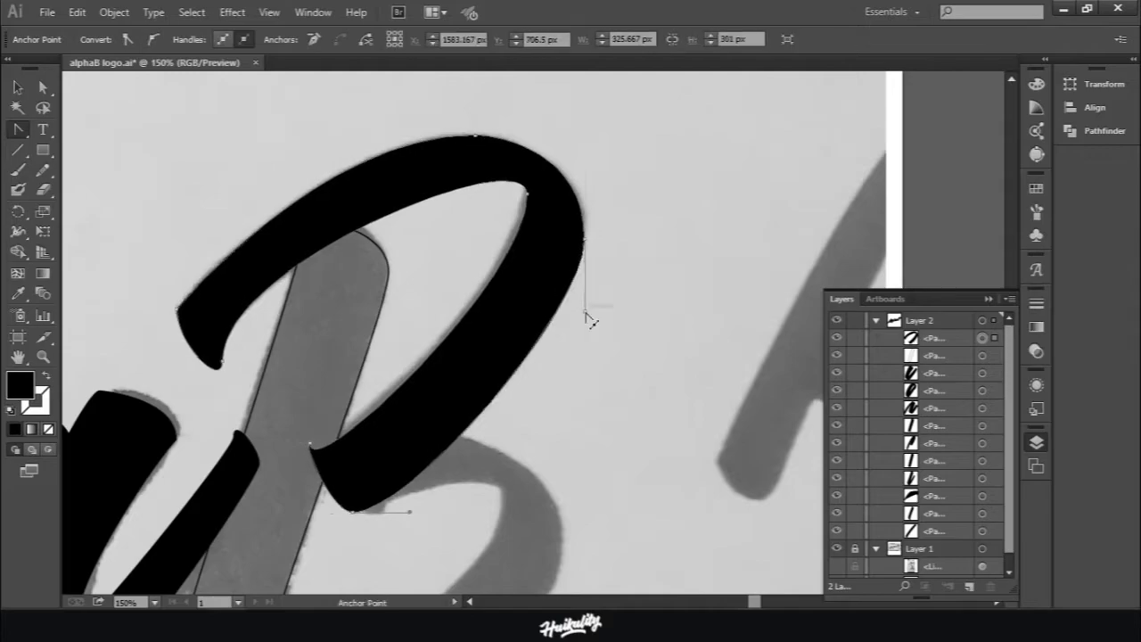
scroll(416, 308, down, 3)
scroll(415, 308, up, 2)
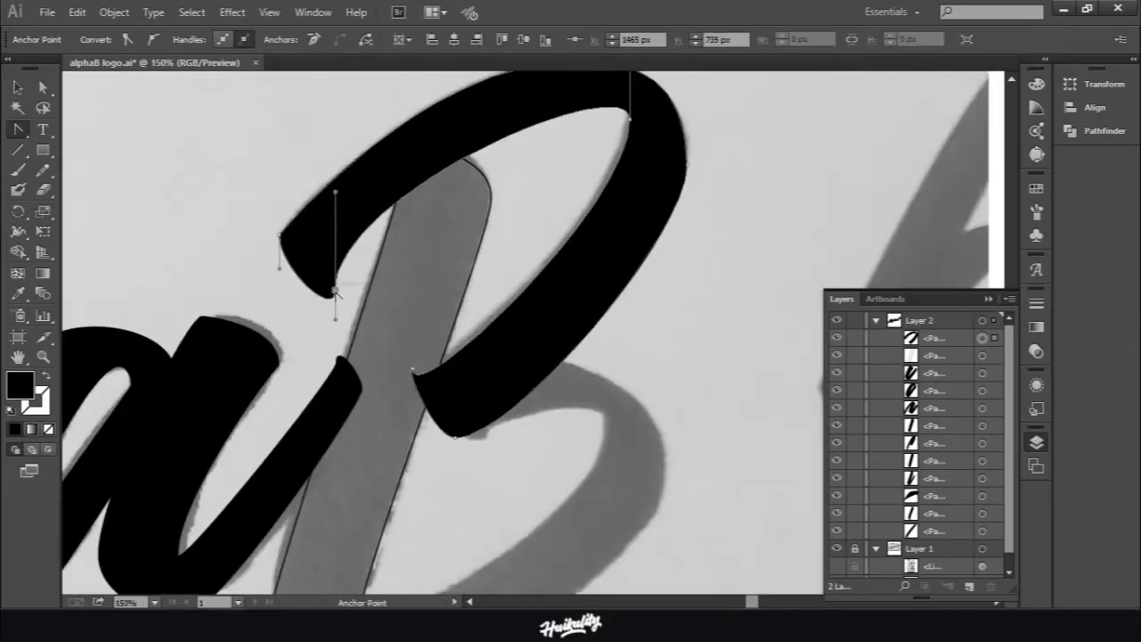
scroll(356, 338, down, 2)
Step: Fill the grey B stem path solid black and deselect it
key(v)
click(357, 374)
key(shift+x)
key(ctrl+shift+a)
scroll(59, 391, up, 1)
Step: Hide the B's upper loop and place the lower bowl's first anchor
click(18, 130)
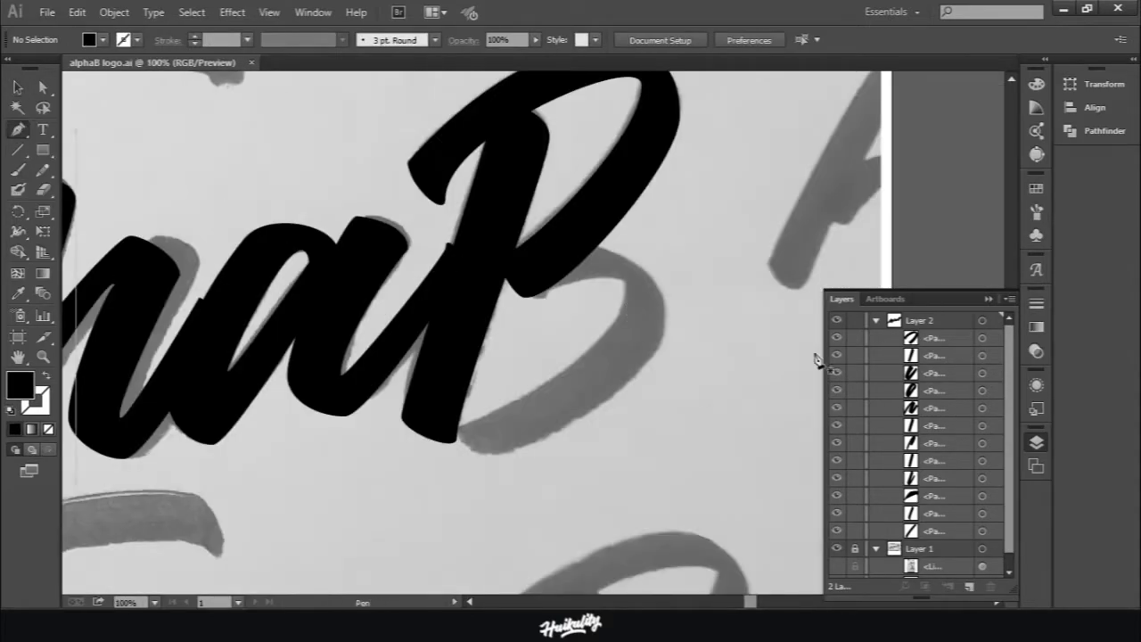
key(ctrl+z)
click(535, 295)
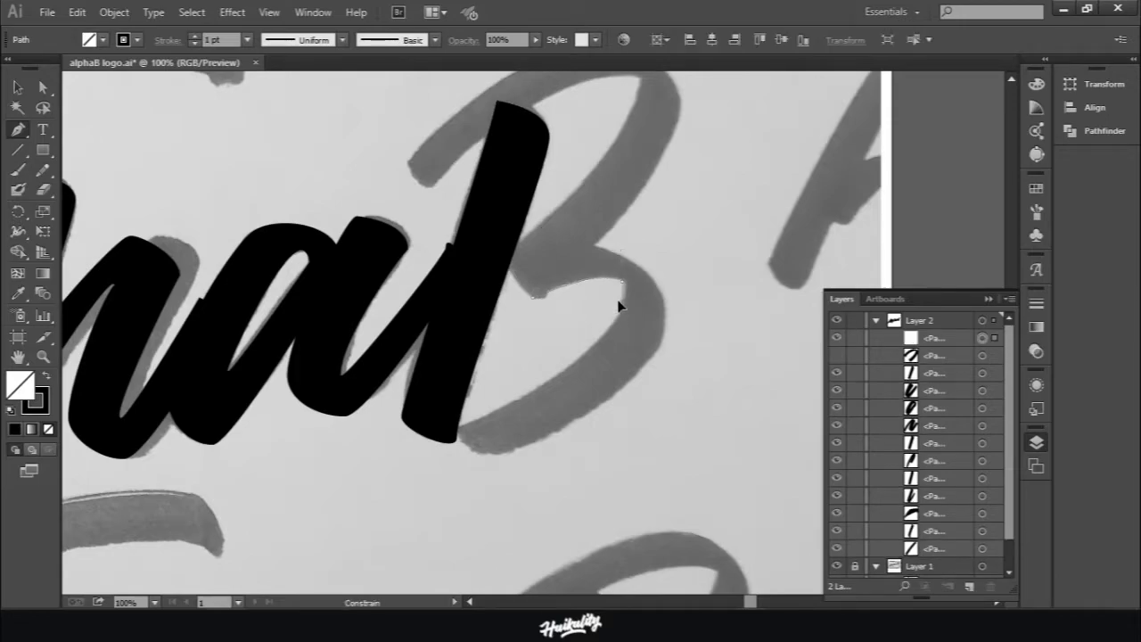
Step: Pen-trace curved anchors along the B's lower bowl, including its inner edge
mouse_move(620, 306)
mouse_down()
mouse_move(452, 434)
mouse_move(395, 453)
mouse_move(664, 309)
mouse_up()
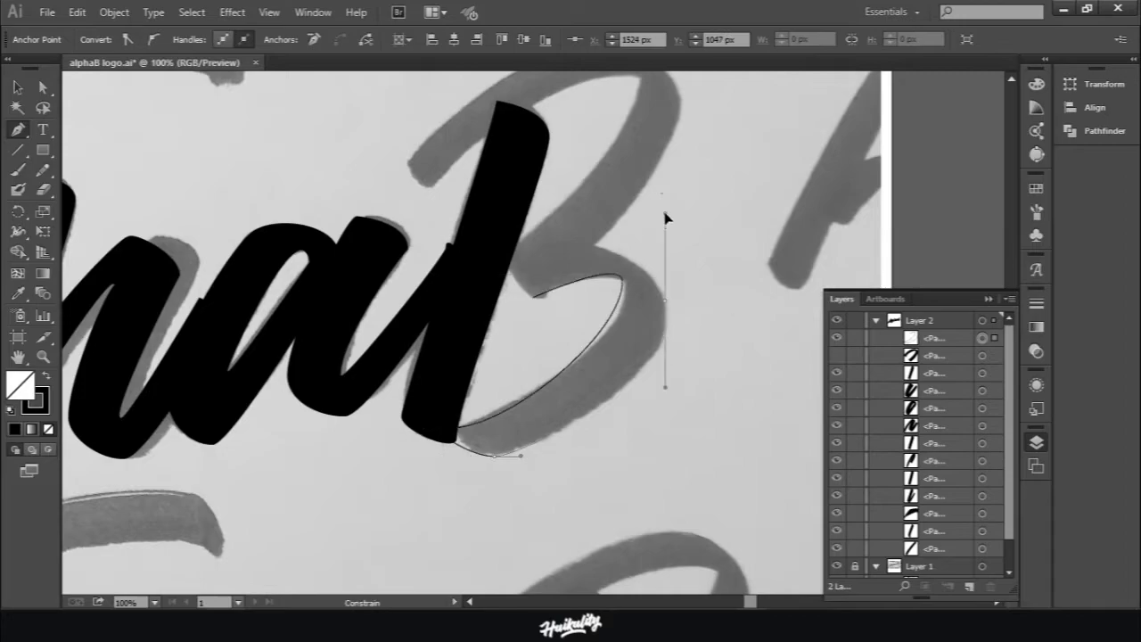
scroll(667, 217, up, 1)
drag(535, 336, 550, 290)
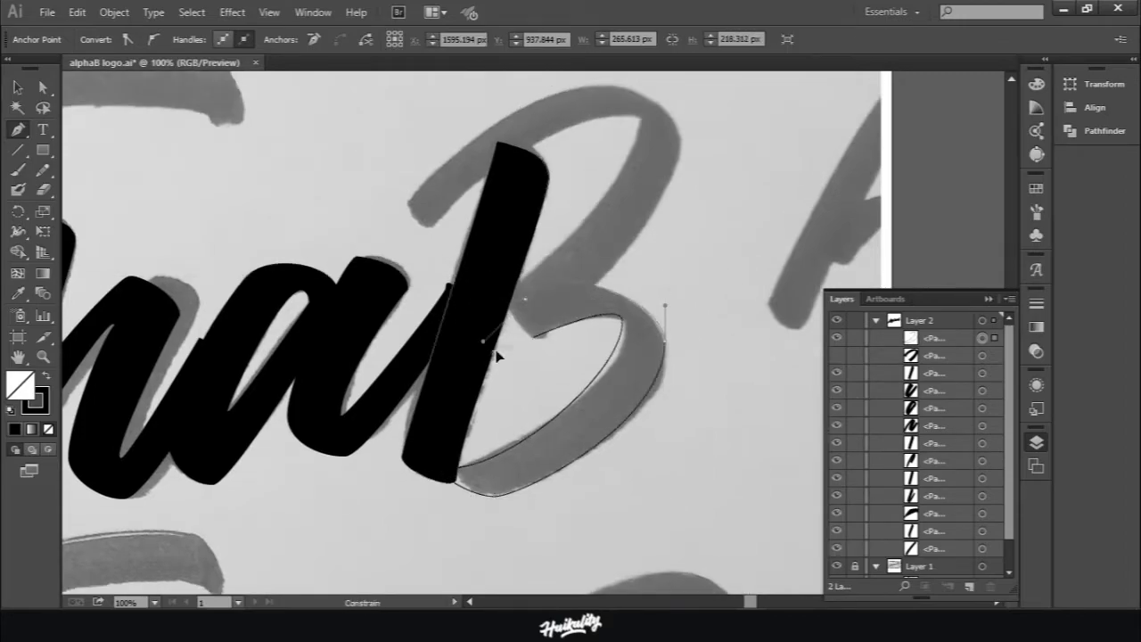
scroll(522, 318, up, 3)
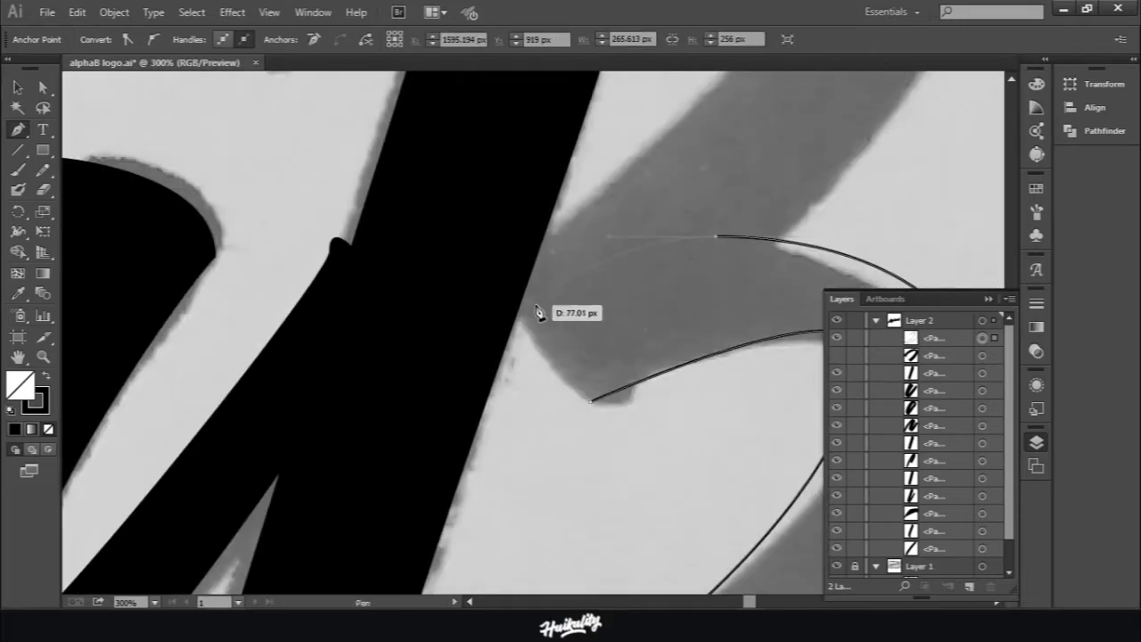
drag(589, 401, 636, 400)
Step: Fill the bowl black, then reshape its bottom-left anchor with the Anchor Point tool
key(shift+x)
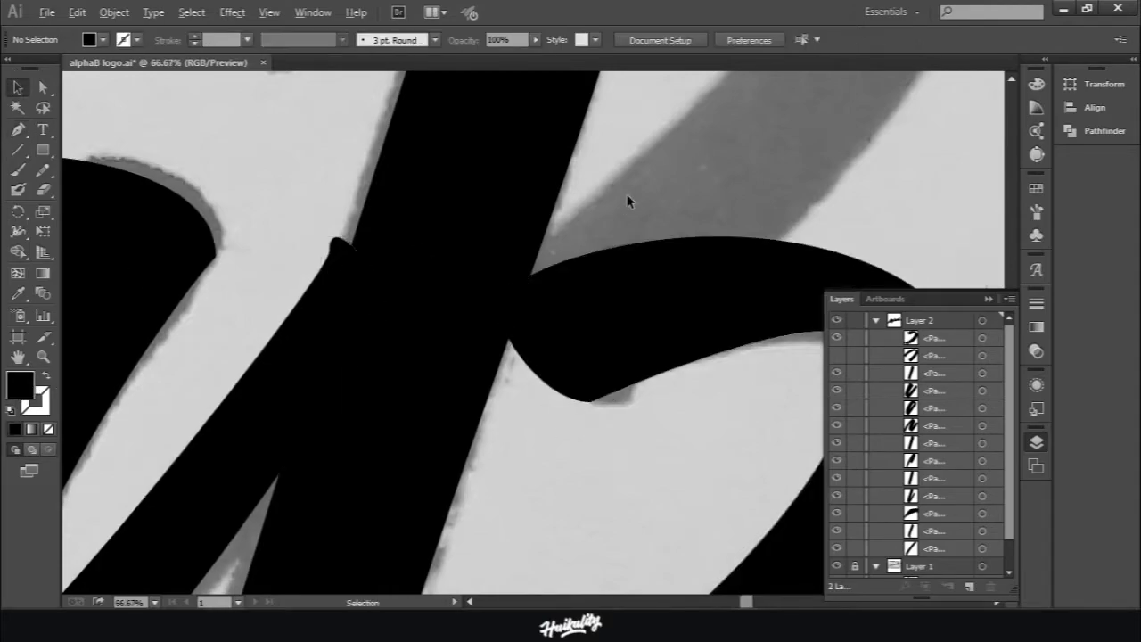
scroll(629, 198, down, 2)
key(shift+c)
click(365, 484)
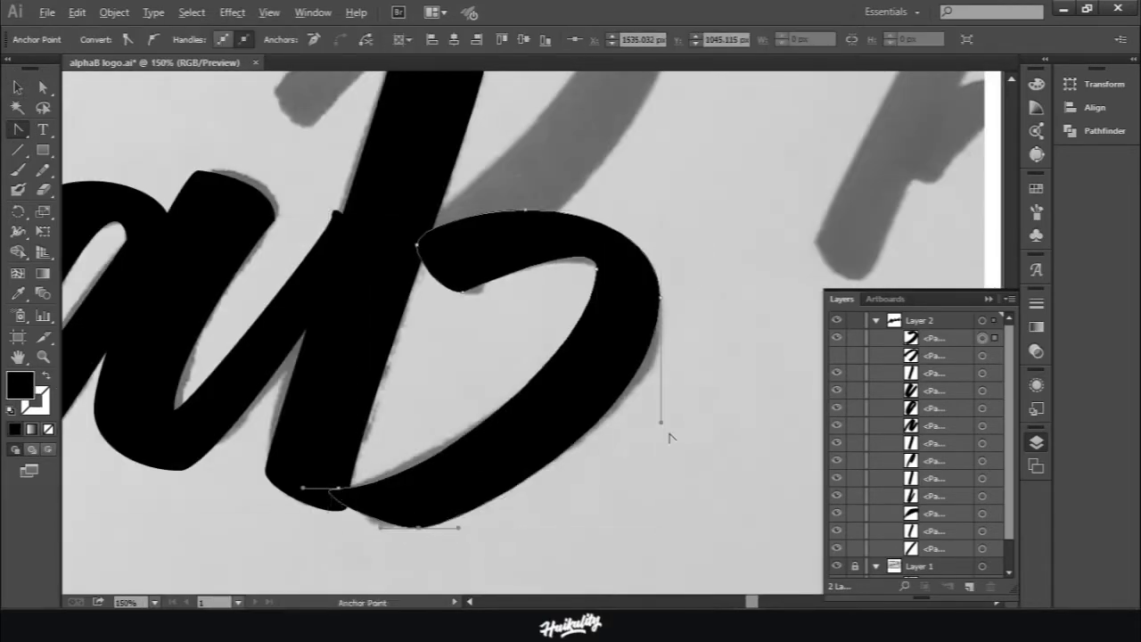
drag(375, 492, 560, 491)
Step: Fit the bowl's bottom, top and inner curves to the sketch and fill it solid black
key(shift+x)
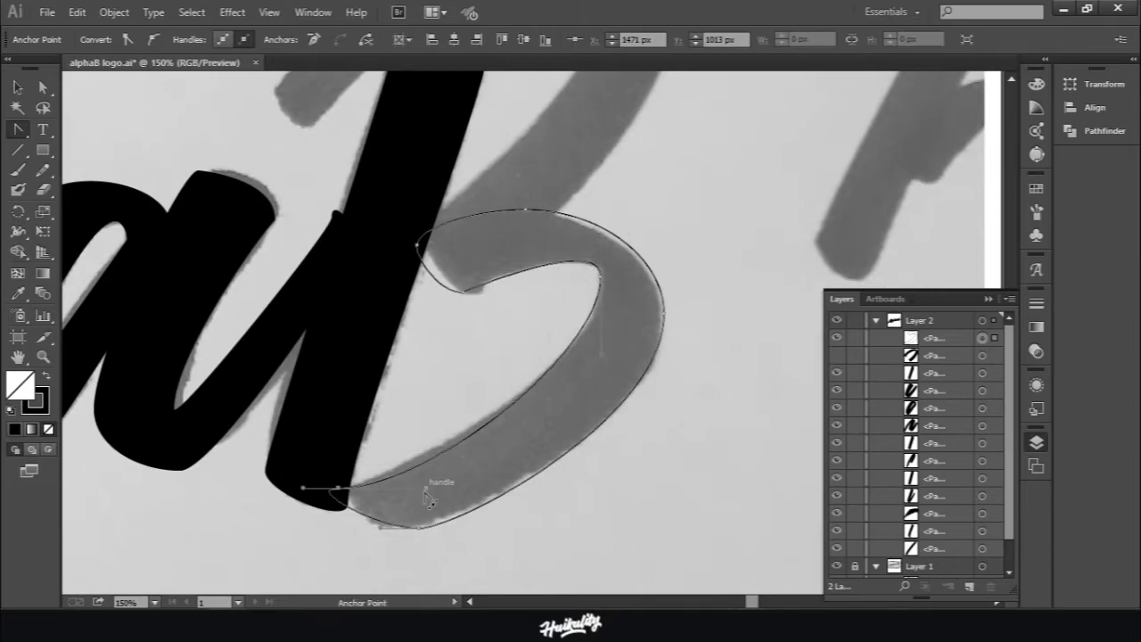
drag(420, 535, 443, 542)
drag(605, 214, 668, 255)
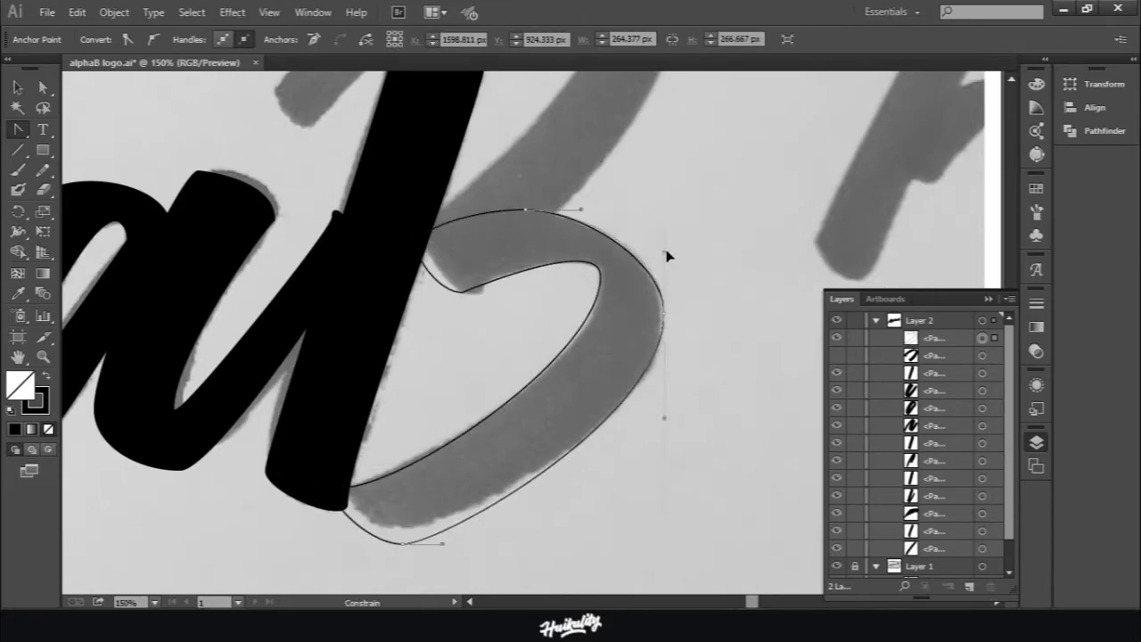
drag(463, 292, 465, 317)
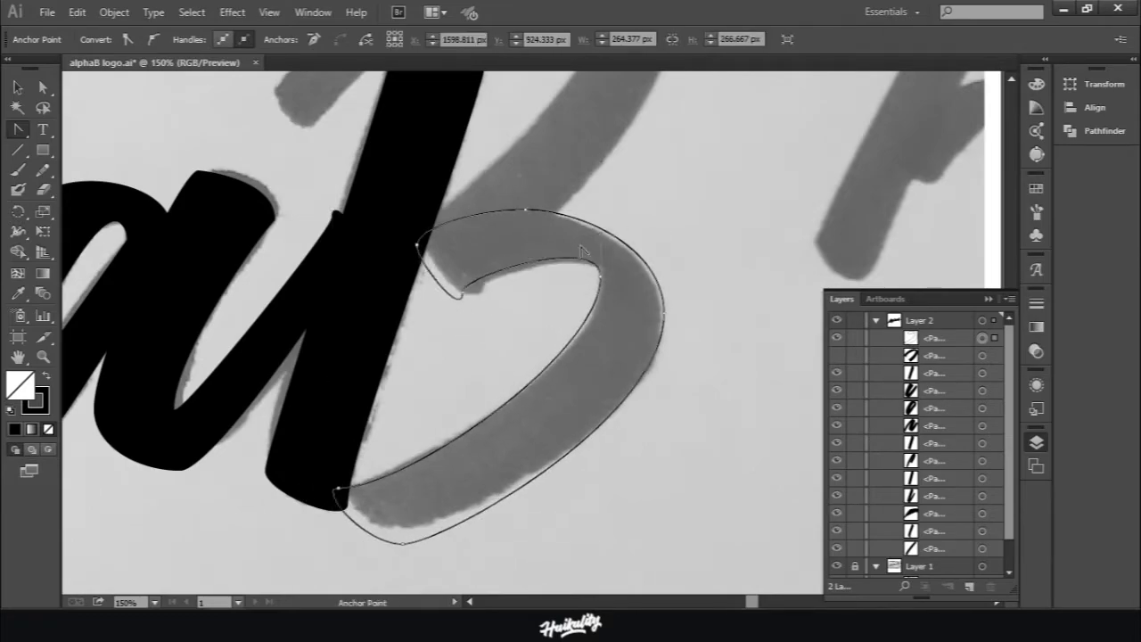
key(shift+x)
key(v)
click(667, 300)
Step: Begin a Pen path at the swash's left end, curving along its top edge
key(ctrl+minus)
key(ctrl+minus)
key(ctrl+minus)
key(ctrl+minus)
key(ctrl+plus)
key(ctrl+plus)
key(ctrl+plus)
key(p)
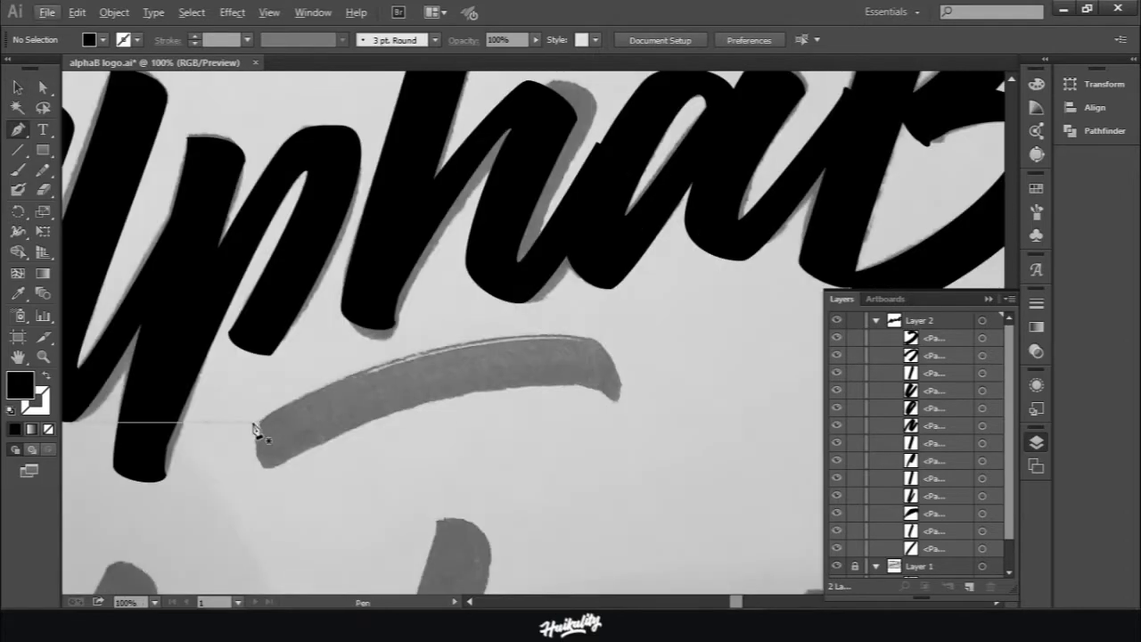
click(259, 421)
drag(591, 339, 631, 340)
Step: Add a curved anchor near the swash's right end, then abandon that first attempt
drag(613, 392, 587, 403)
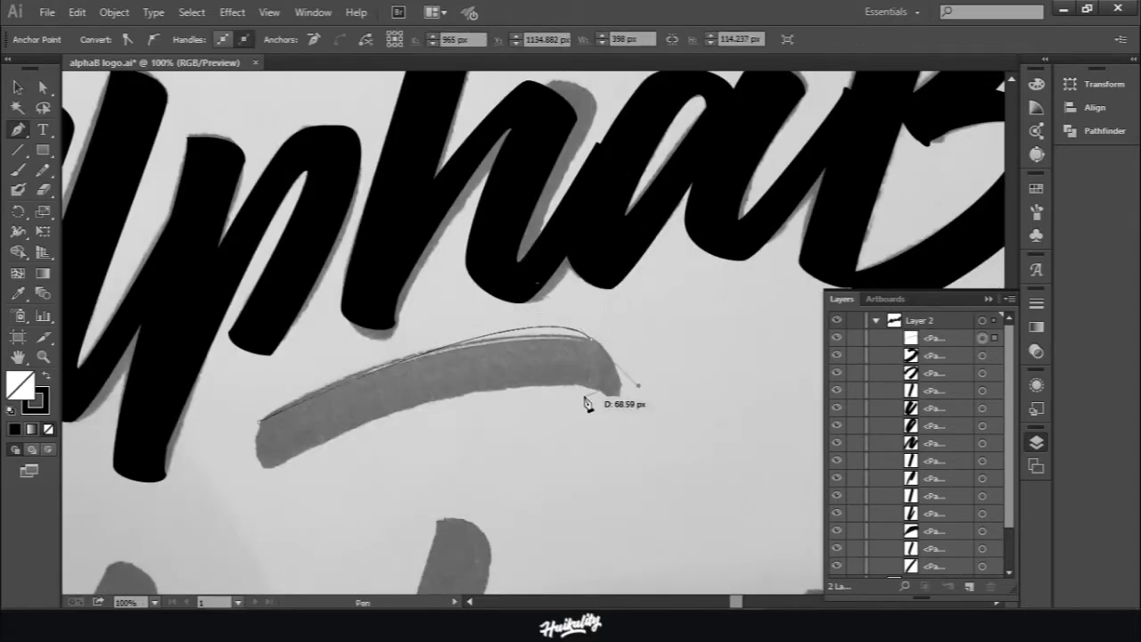
scroll(578, 403, up, 1)
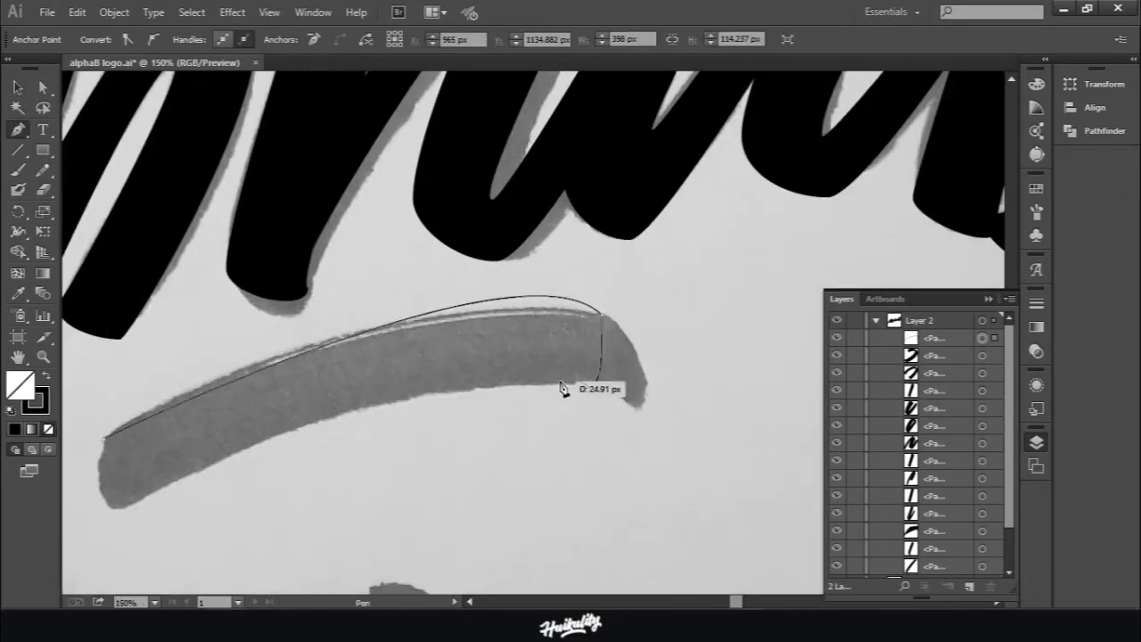
scroll(316, 504, down, 1)
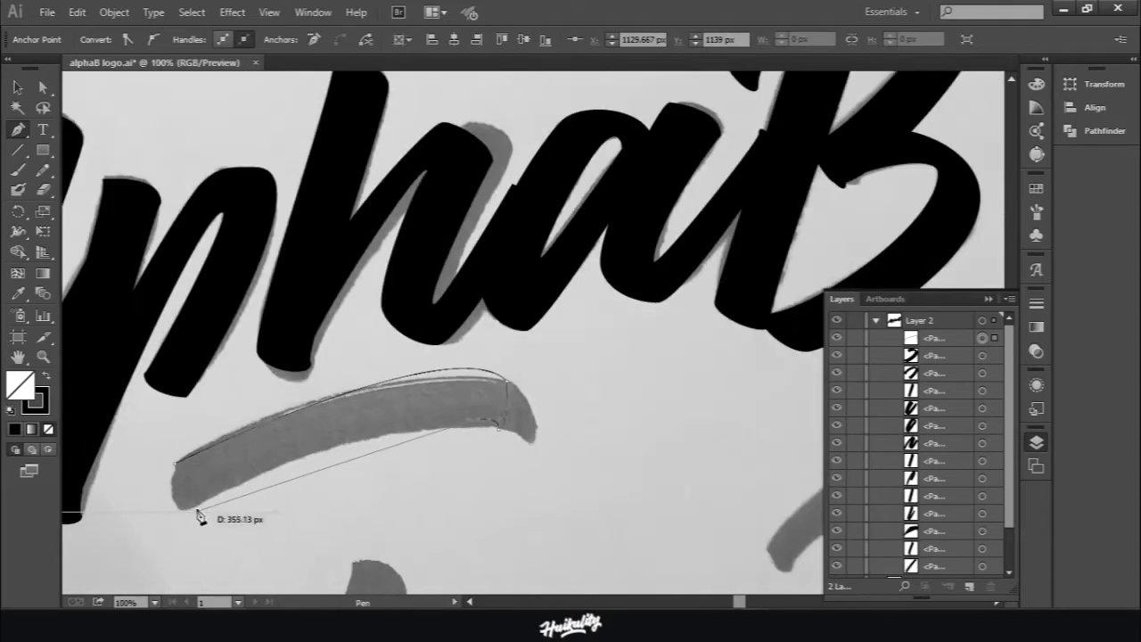
ctrl+click(133, 554)
Step: Retrace the swash along its top edge, right tip and bottom edge, closing at the start
drag(571, 445, 553, 428)
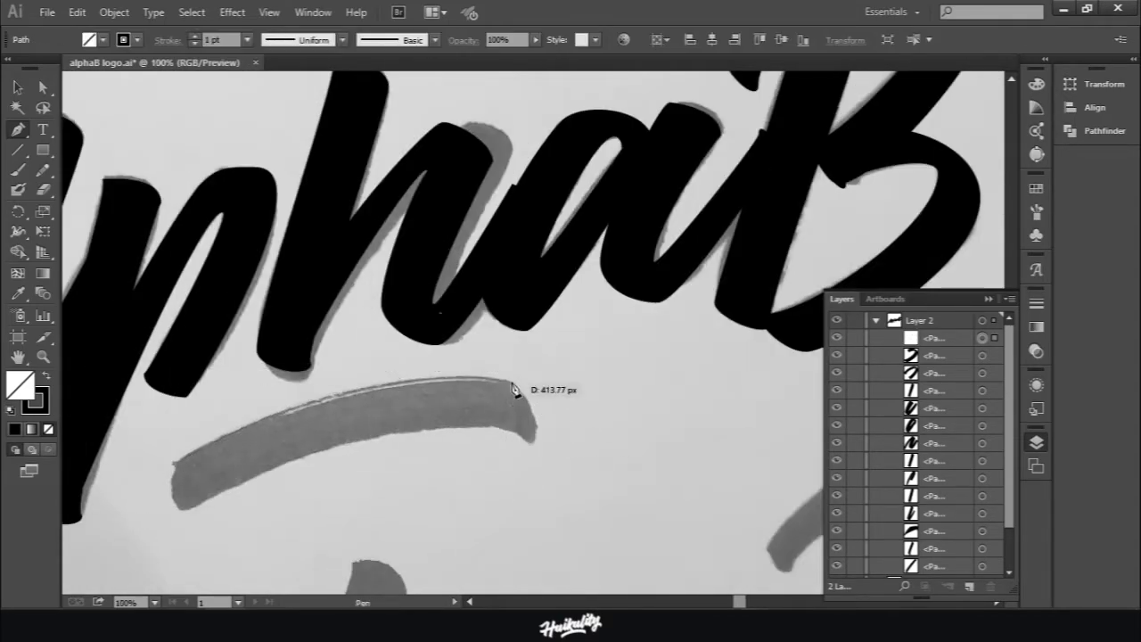
drag(432, 383, 535, 395)
scroll(534, 394, up, 2)
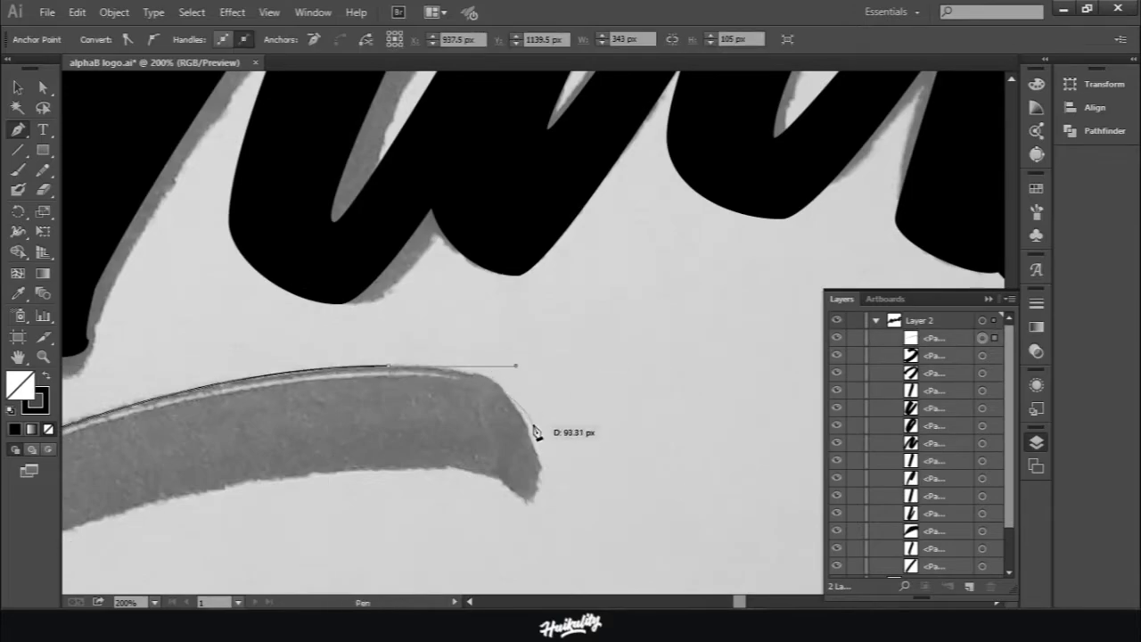
scroll(540, 522, down, 1)
scroll(470, 571, down, 1)
drag(470, 570, 473, 473)
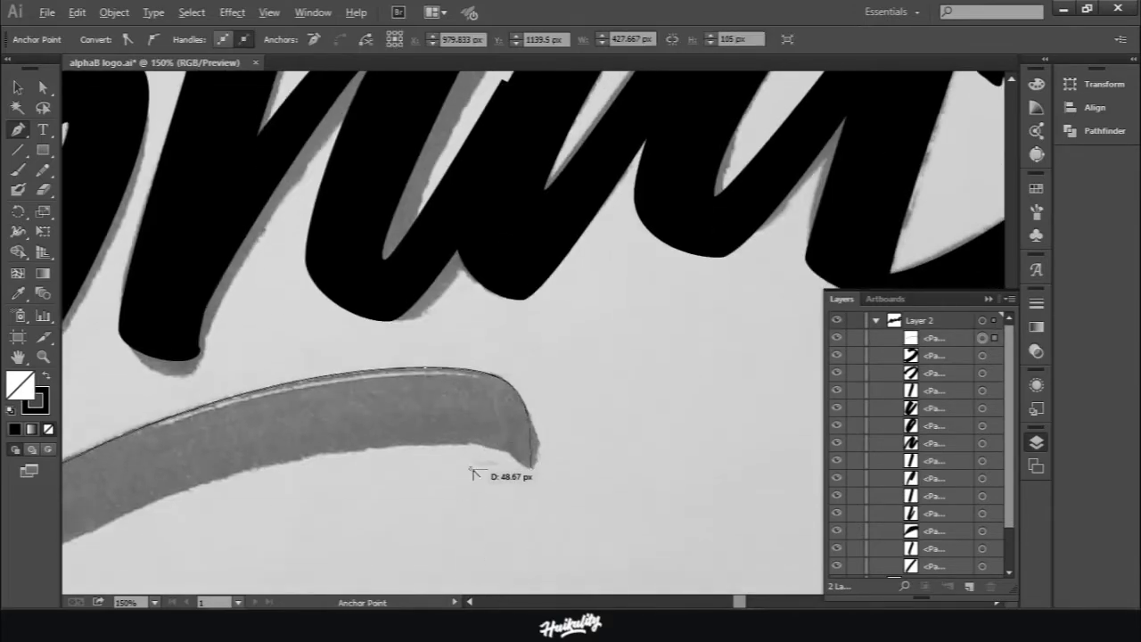
scroll(439, 454, down, 1)
scroll(440, 454, left, 3)
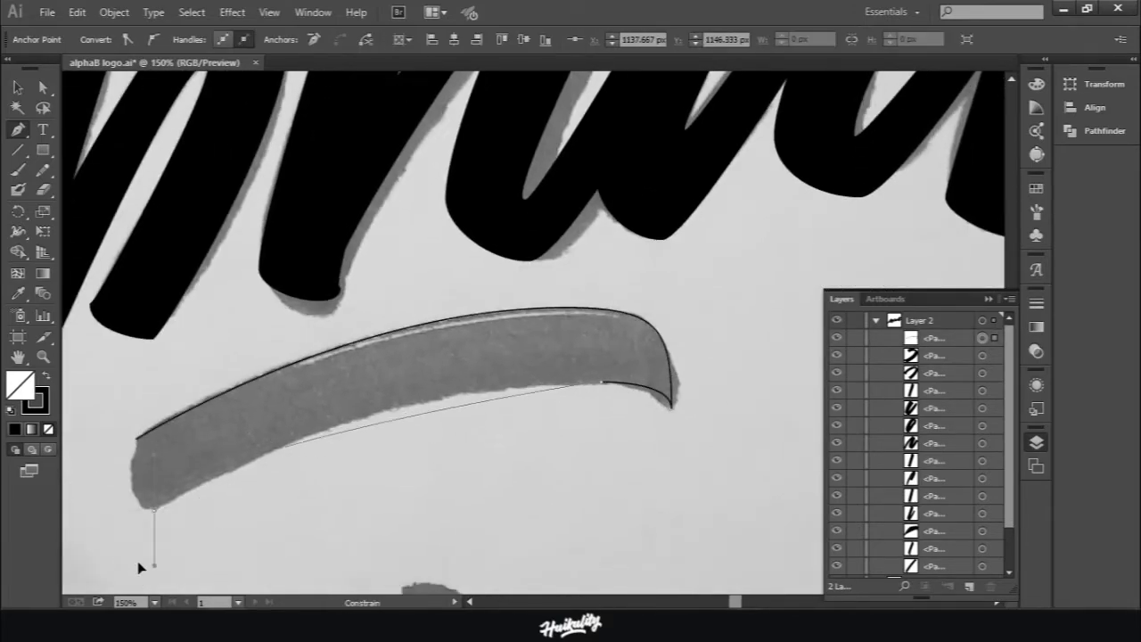
scroll(138, 567, left, 3)
mouse_move(138, 567)
mouse_down()
mouse_move(263, 548)
mouse_move(229, 510)
mouse_up()
drag(256, 437, 265, 473)
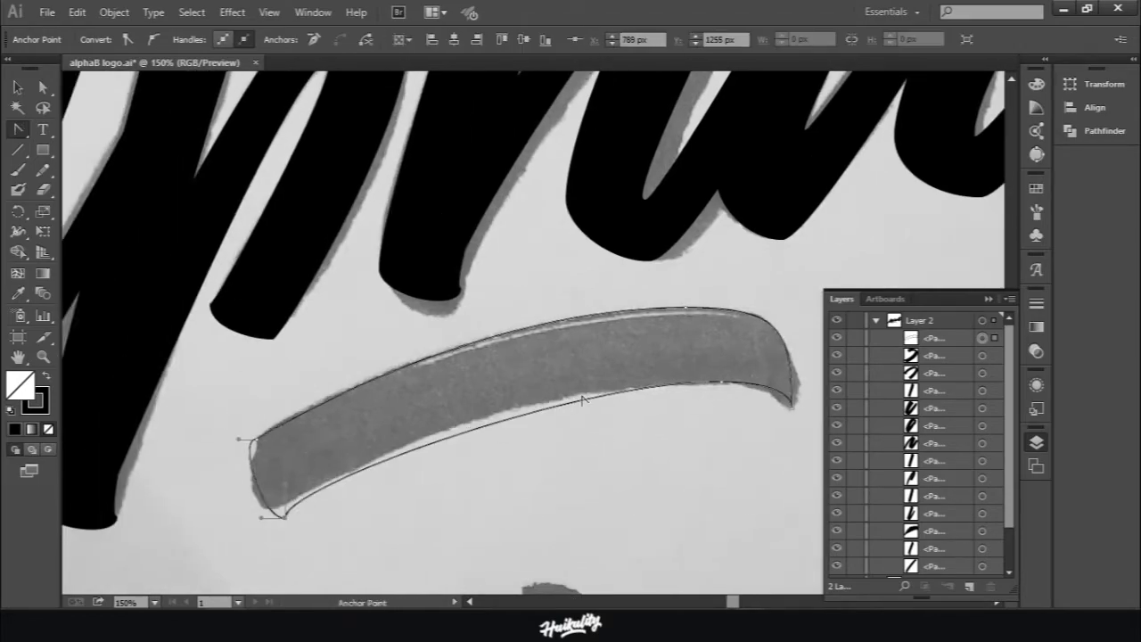
Step: Fill the swash solid black and hide the sketch template to view the finished lettering
key(shift+c)
key(ctrl+plus)
key(ctrl+minus)
key(ctrl+minus)
key(shift+x)
key(v)
key(ctrl+shift+a)
key(ctrl+minus)
key(ctrl+minus)
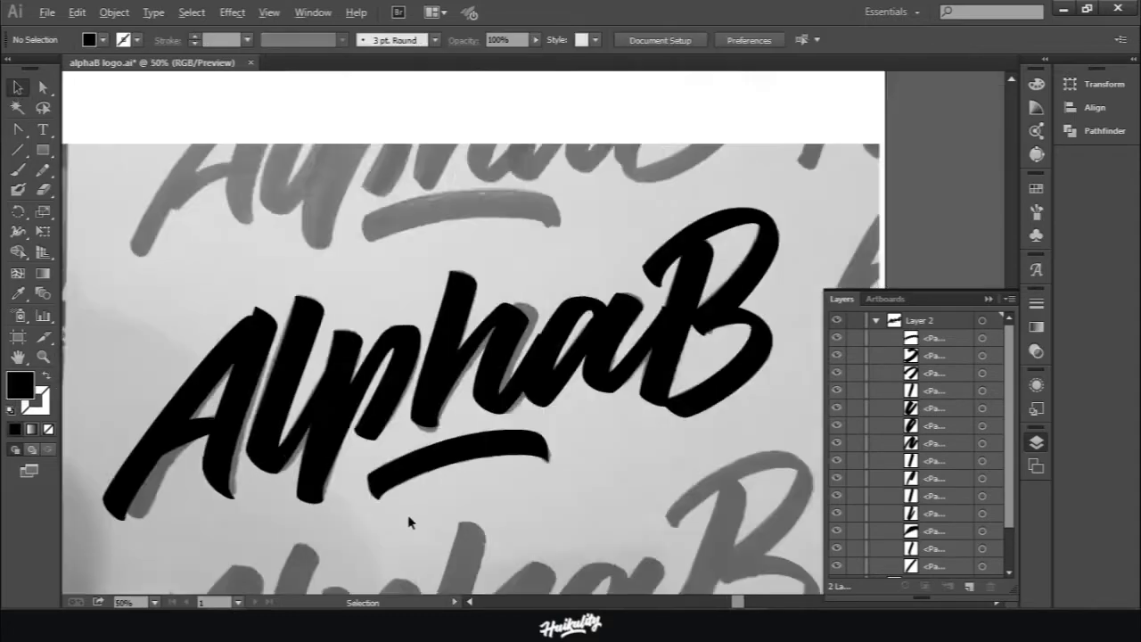
key(ctrl+plus)
key(ctrl+shift+w)
key(ctrl+minus)
key(ctrl+minus)
key(ctrl+minus)
key(ctrl+plus)
key(ctrl+plus)
key(ctrl+plus)
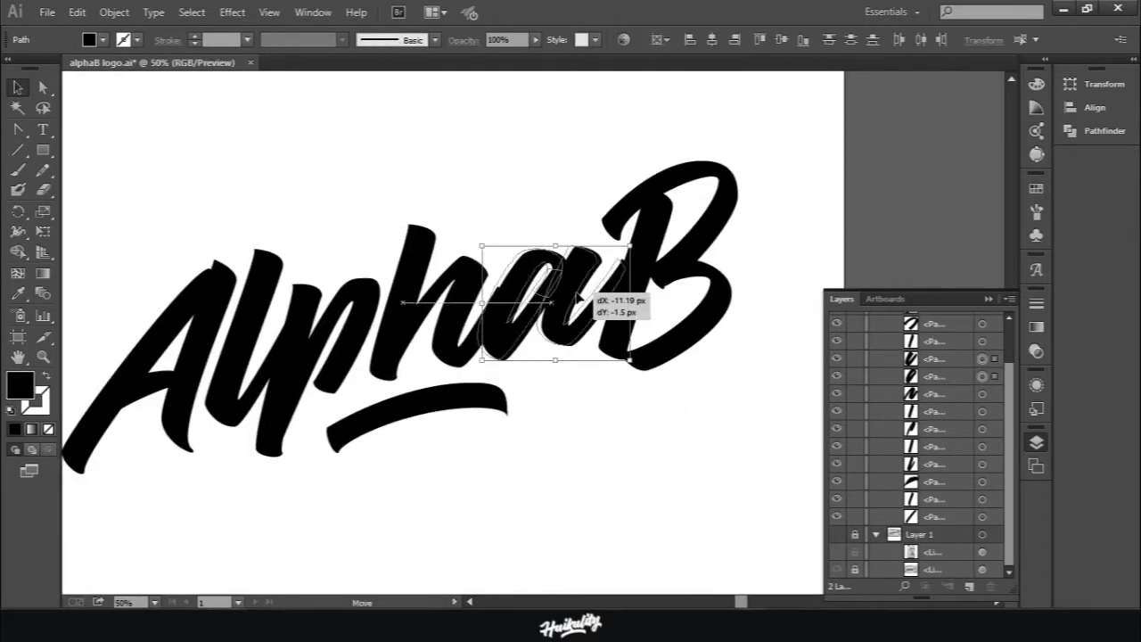
Step: Select and inspect the strokes of the l, p, B and underline swash
click(300, 281)
shift+click(401, 294)
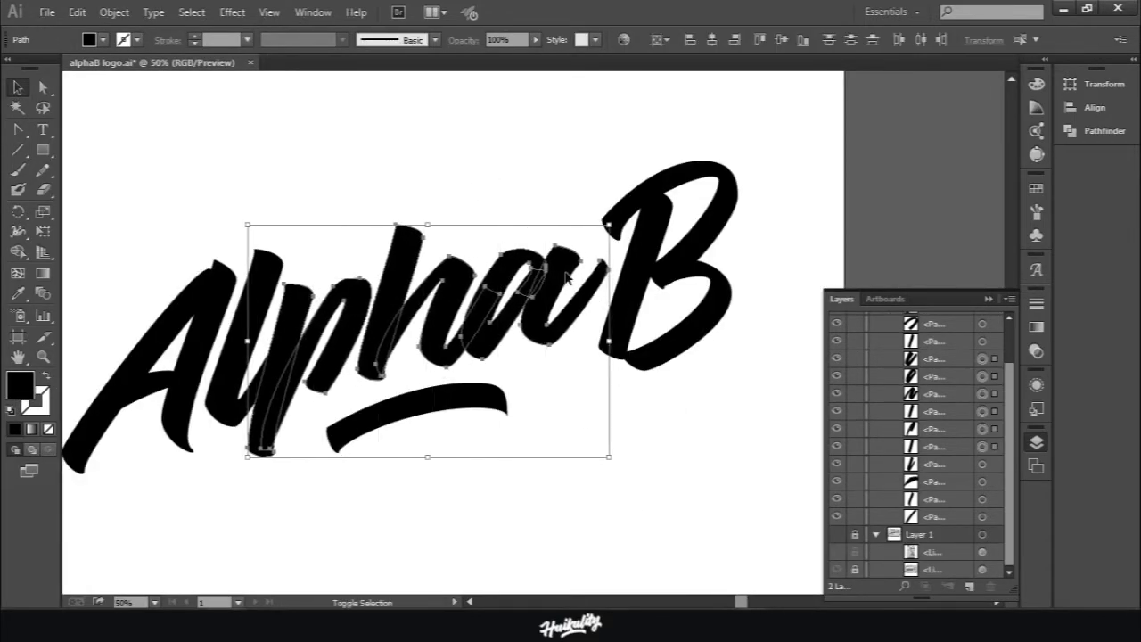
key(ctrl+shift+a)
key(ctrl+1)
key(ctrl+minus)
key(ctrl+minus)
key(ctrl+shift+a)
click(471, 190)
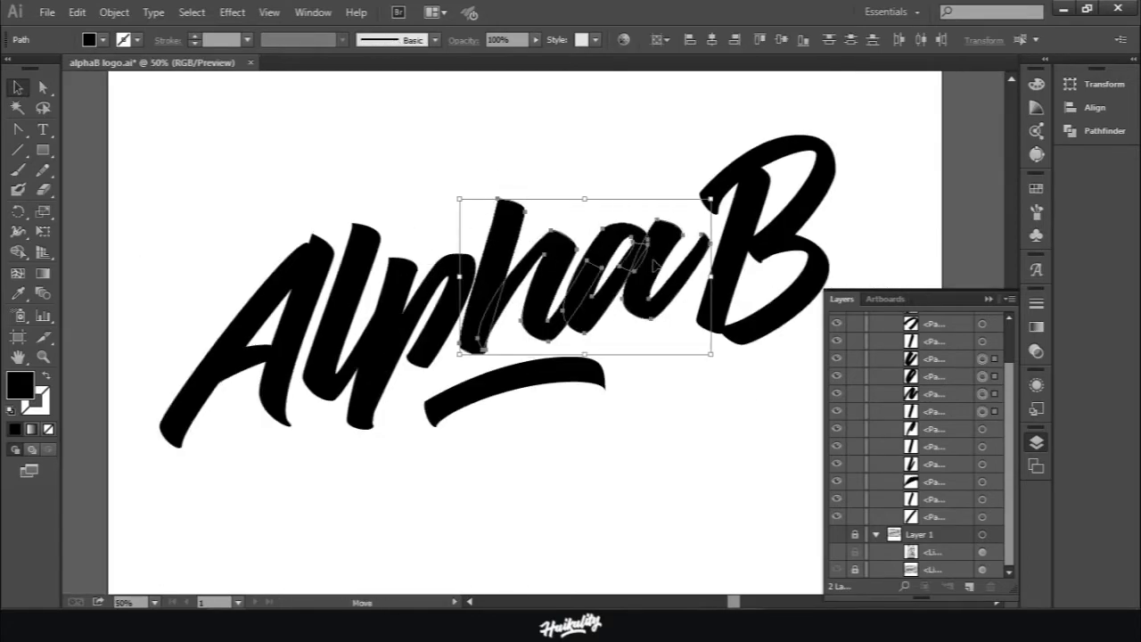
click(606, 165)
key(ctrl+minus)
click(664, 289)
key(ctrl+minus)
click(606, 369)
key(ctrl+plus)
click(546, 332)
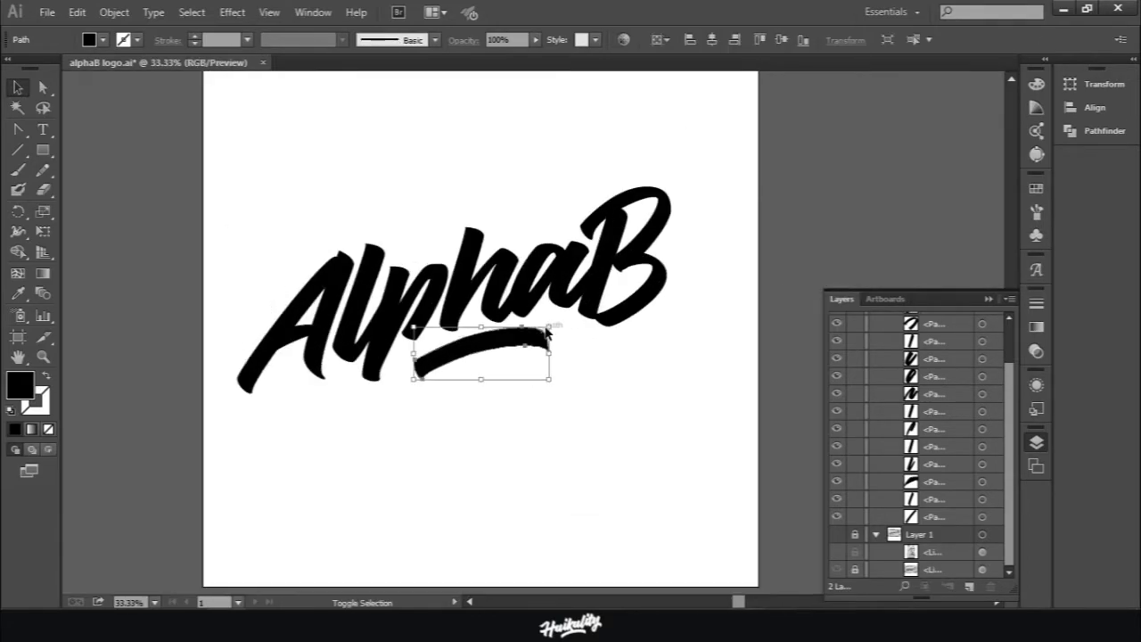
Step: Go up to the project folder in the Open dialog and pick logo.ai
key(ctrl+minus)
key(ctrl+plus)
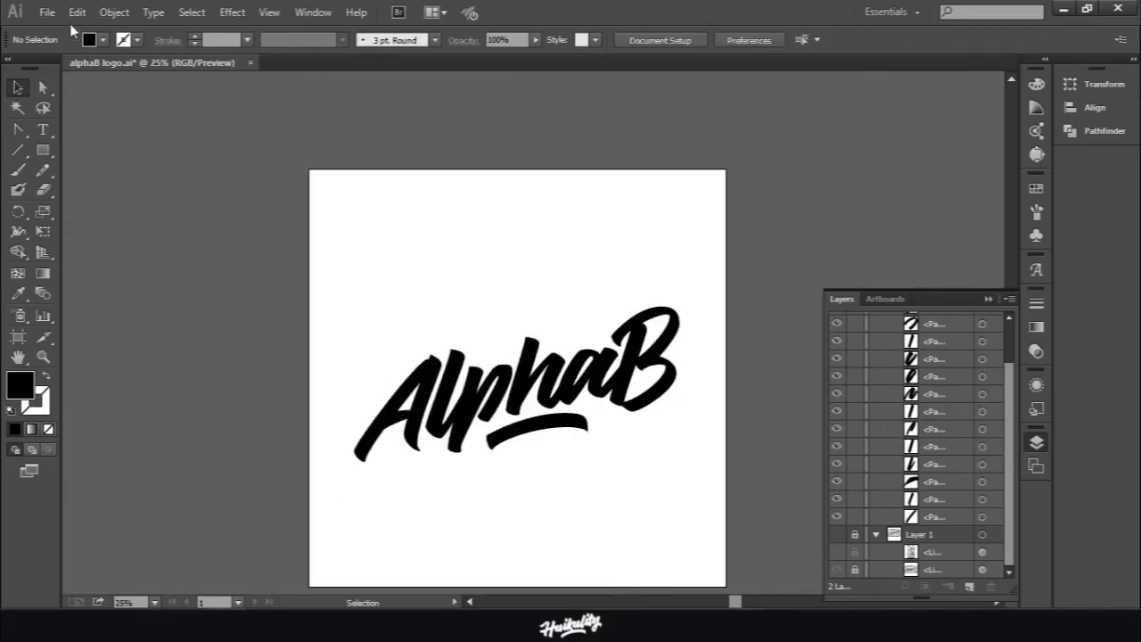
key(ctrl+o)
click(268, 40)
key(alt+Left)
click(280, 119)
Step: Open logo.ai and copy the swoosh beneath the RAPS lettering
double_click(280, 119)
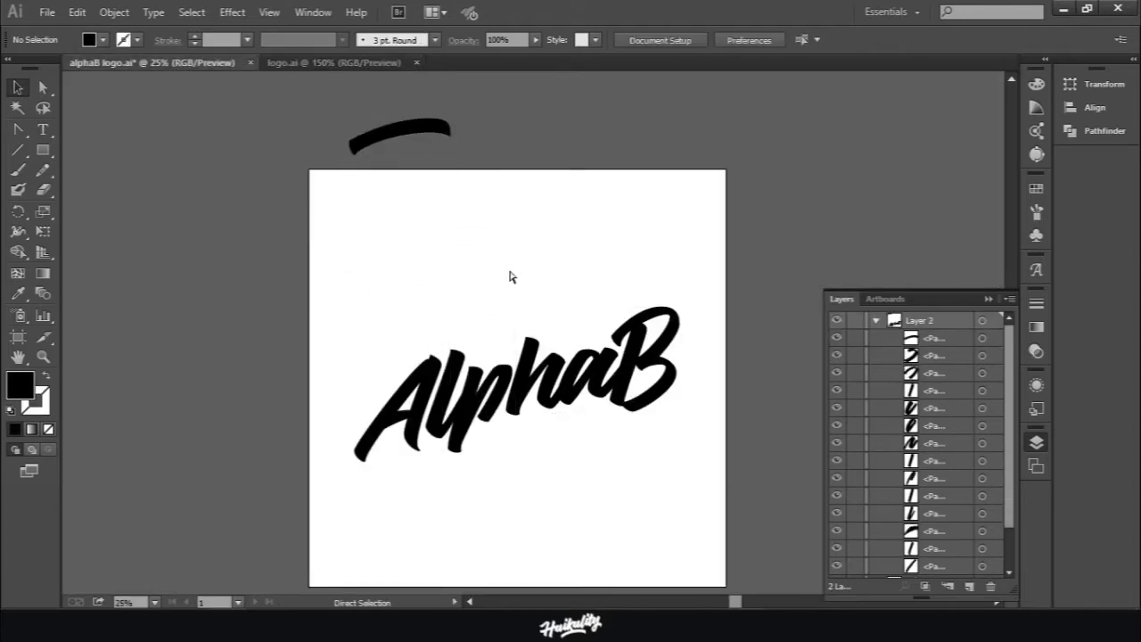
mouse_move(512, 277)
mouse_down()
mouse_move(612, 377)
mouse_move(682, 312)
mouse_up()
key(ctrl+plus)
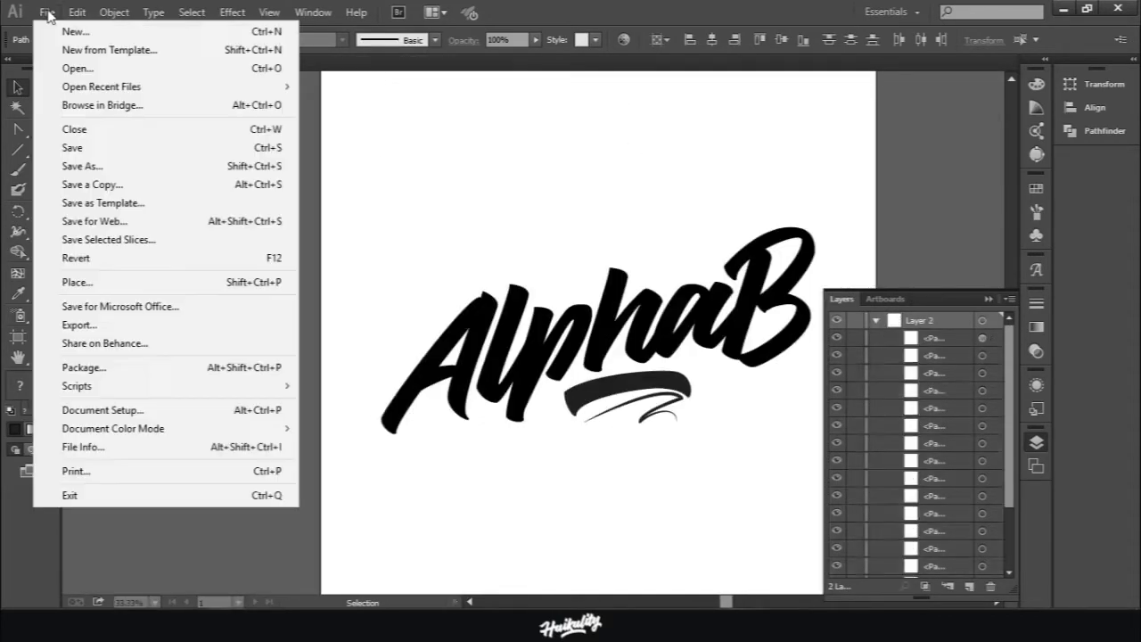
Step: Return to the alphaB logo.ai document and place the swoosh under the AlphaB lettering
click(77, 68)
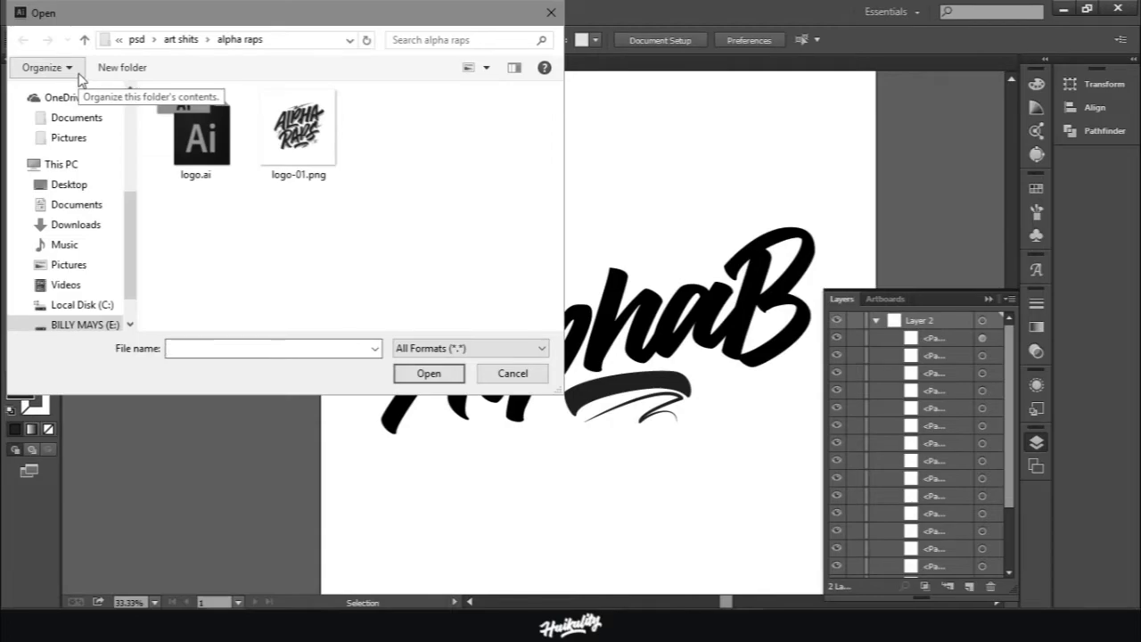
click(83, 40)
scroll(268, 222, down, 3)
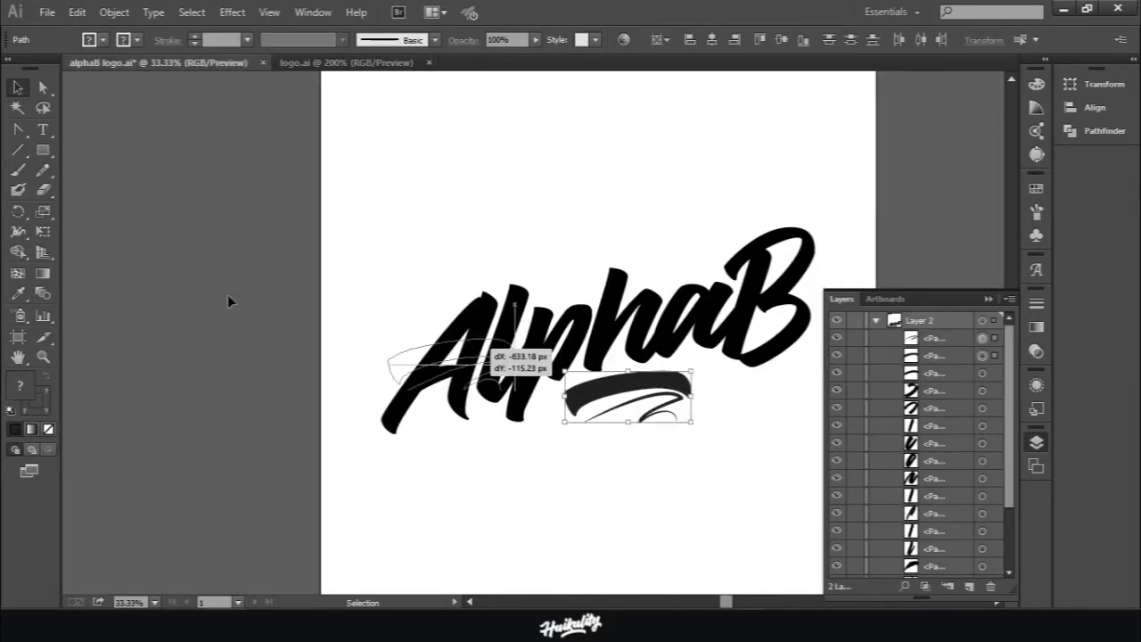
drag(499, 307, 615, 361)
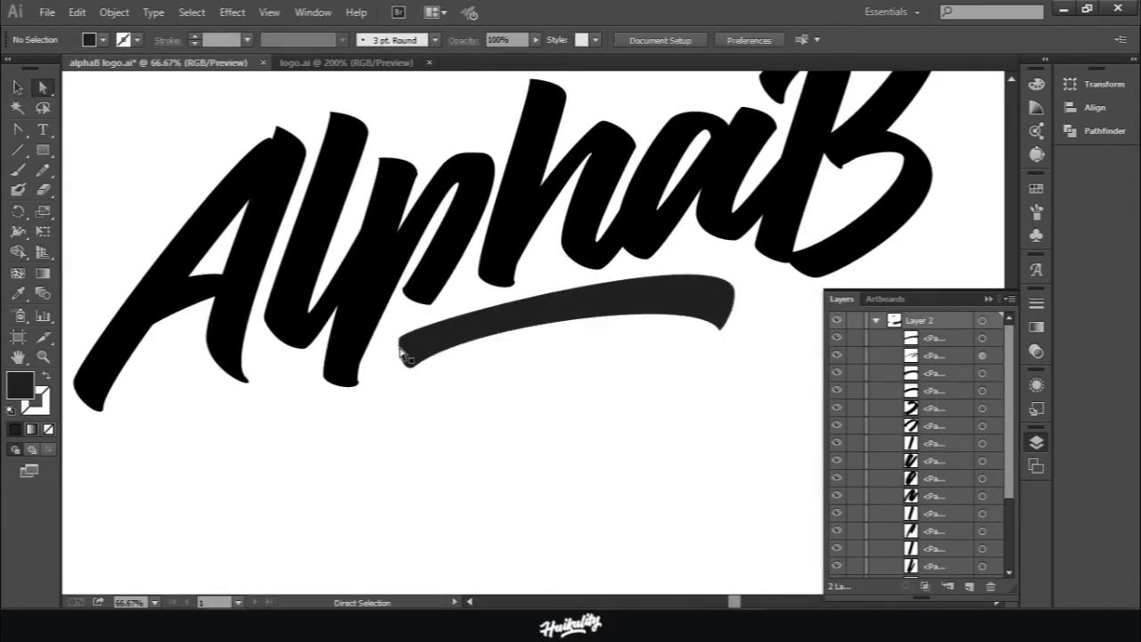
Step: Move the new swoosh under the letters so it meets the foot of the l
key(v)
drag(535, 307, 570, 348)
key(ctrl+minus)
key(ctrl+shift+a)
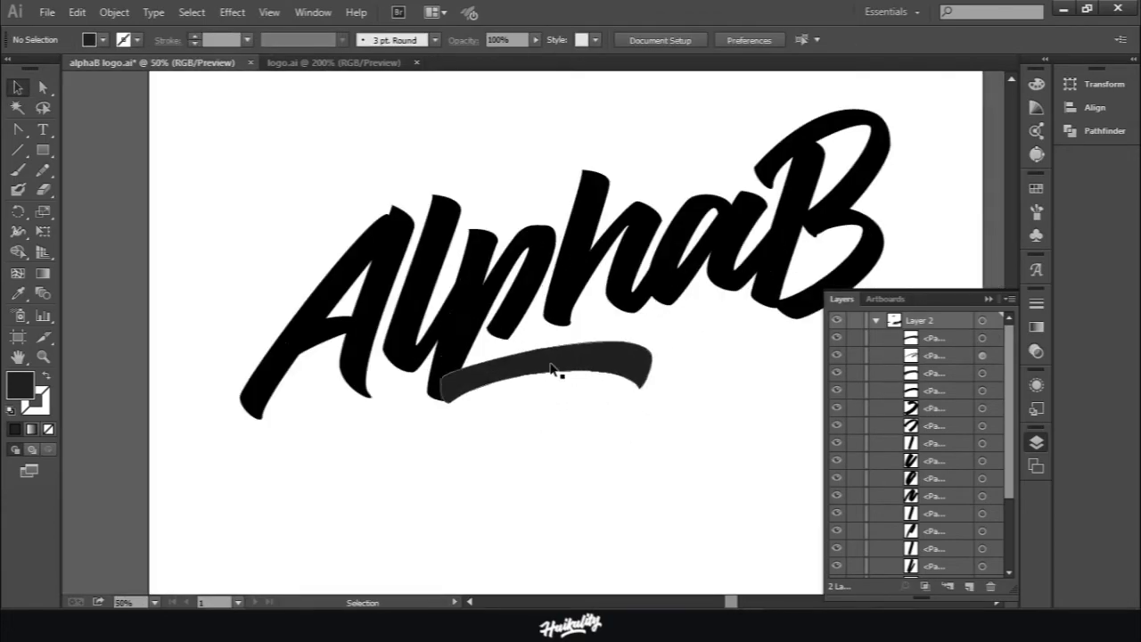
click(551, 369)
scroll(506, 395, up, 4)
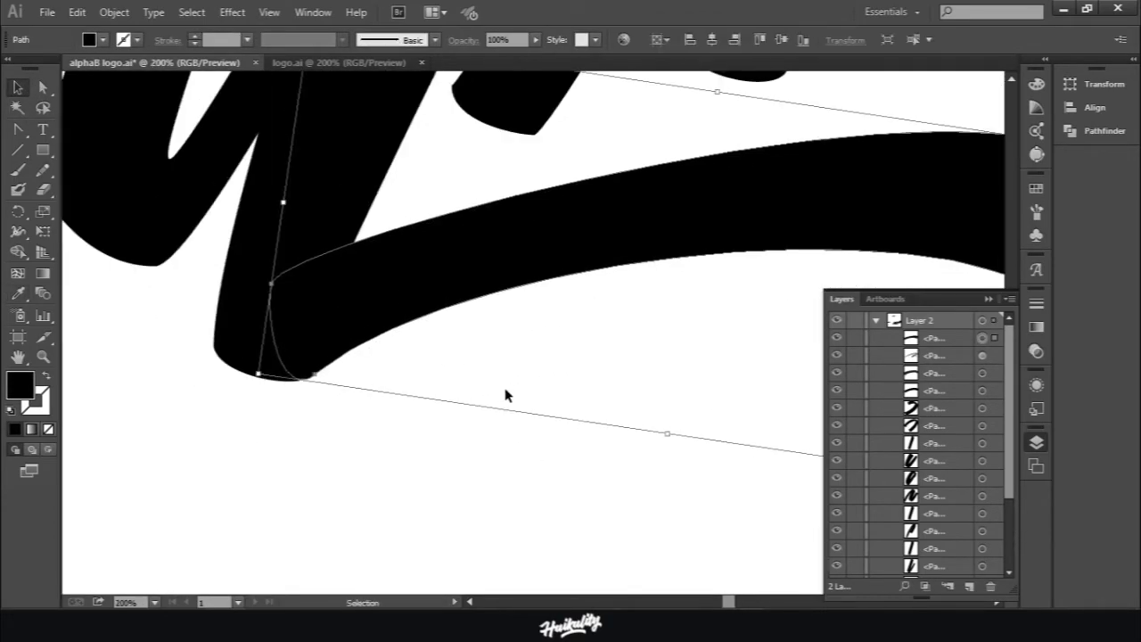
scroll(506, 395, down, 3)
drag(624, 392, 686, 374)
scroll(726, 471, down, 3)
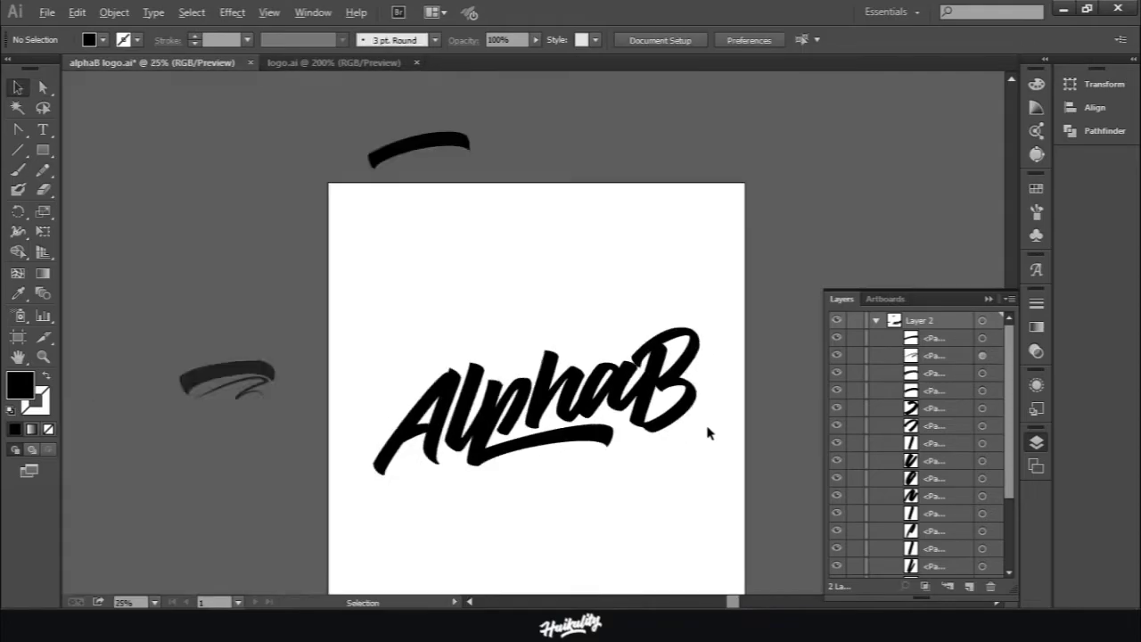
scroll(713, 419, up, 1)
Step: Try a light grey Swatches fill on the B, then return it to black
click(624, 375)
scroll(739, 395, down, 1)
scroll(731, 422, up, 1)
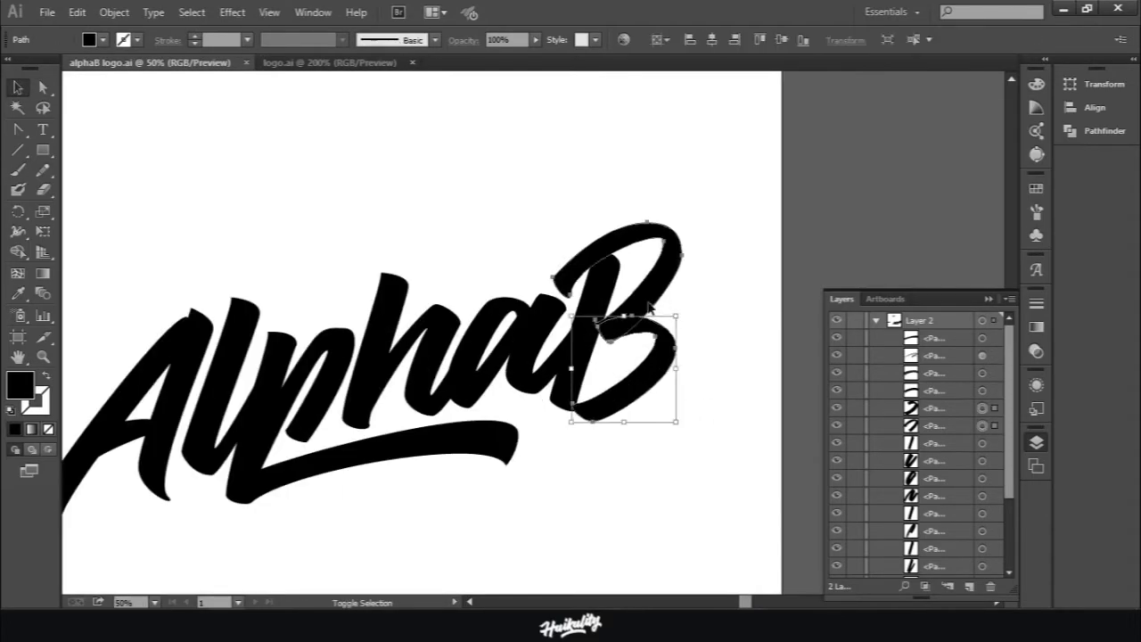
shift+click(649, 308)
click(103, 39)
click(14, 82)
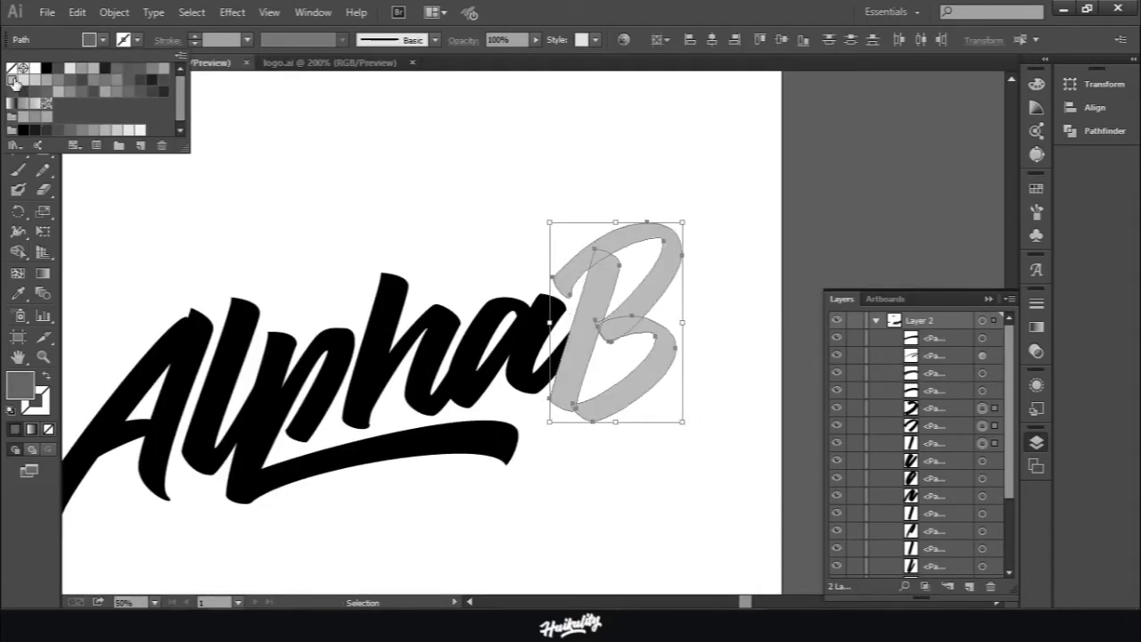
scroll(695, 286, down, 3)
click(686, 303)
click(104, 39)
click(47, 68)
Step: Select an anchor on the A with the Anchor Point tool
scroll(636, 354, up, 3)
click(635, 354)
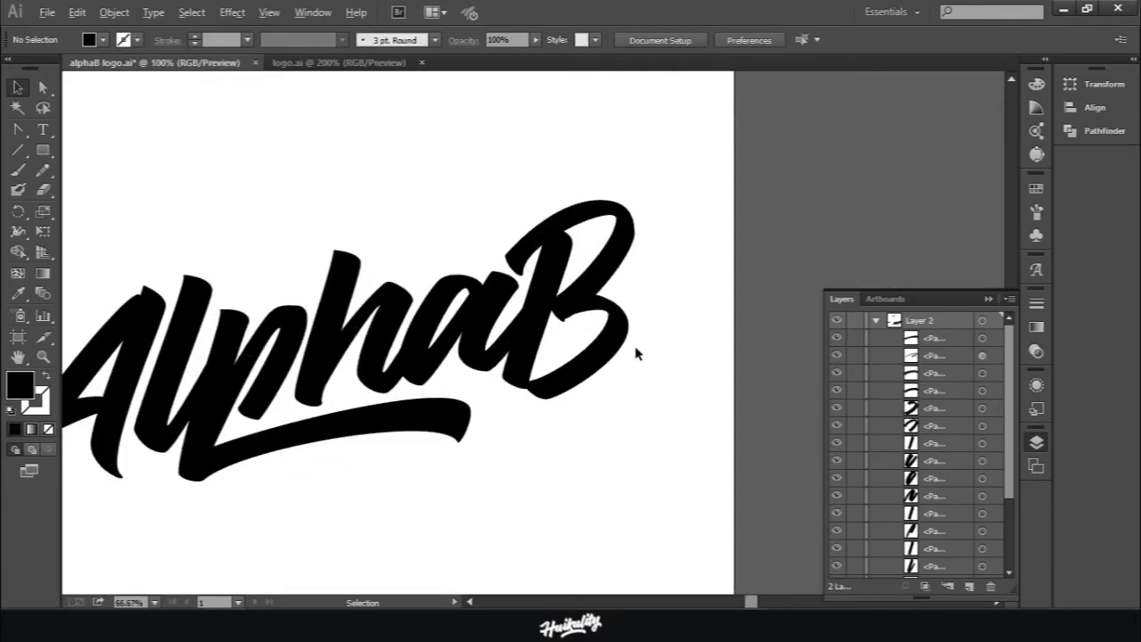
scroll(573, 357, down, 2)
scroll(326, 344, up, 3)
key(shift+c)
click(319, 334)
Step: Select the Al letters, then the A path alone to inspect its anchors
scroll(323, 357, down, 3)
click(324, 306)
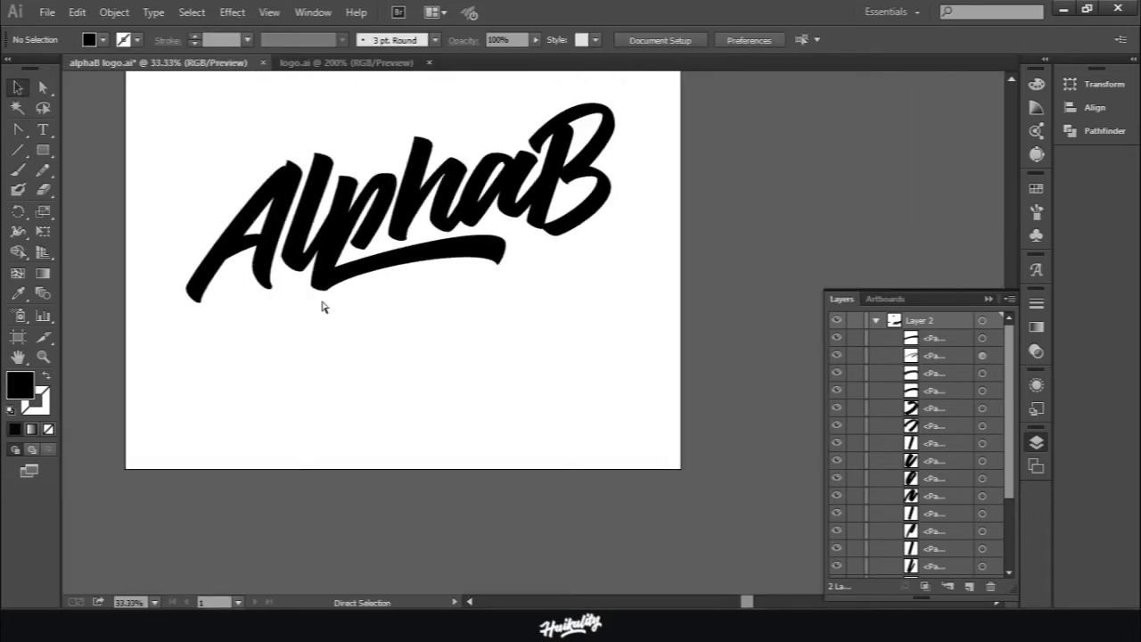
drag(179, 181, 306, 229)
scroll(303, 410, down, 2)
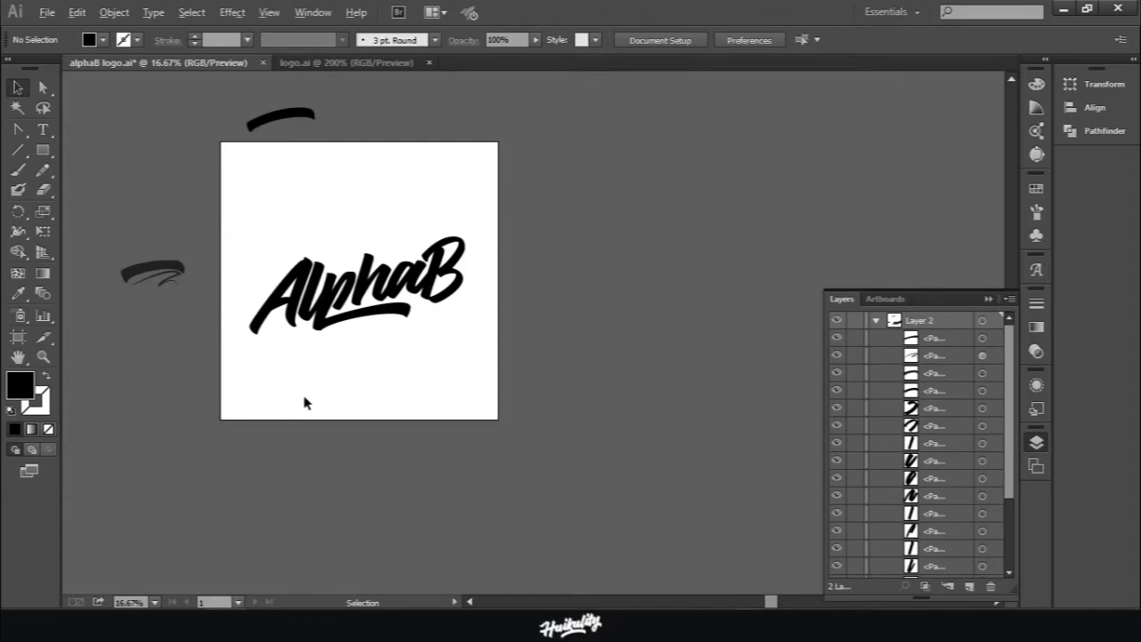
scroll(283, 236, up, 2)
scroll(293, 247, down, 2)
scroll(349, 398, up, 2)
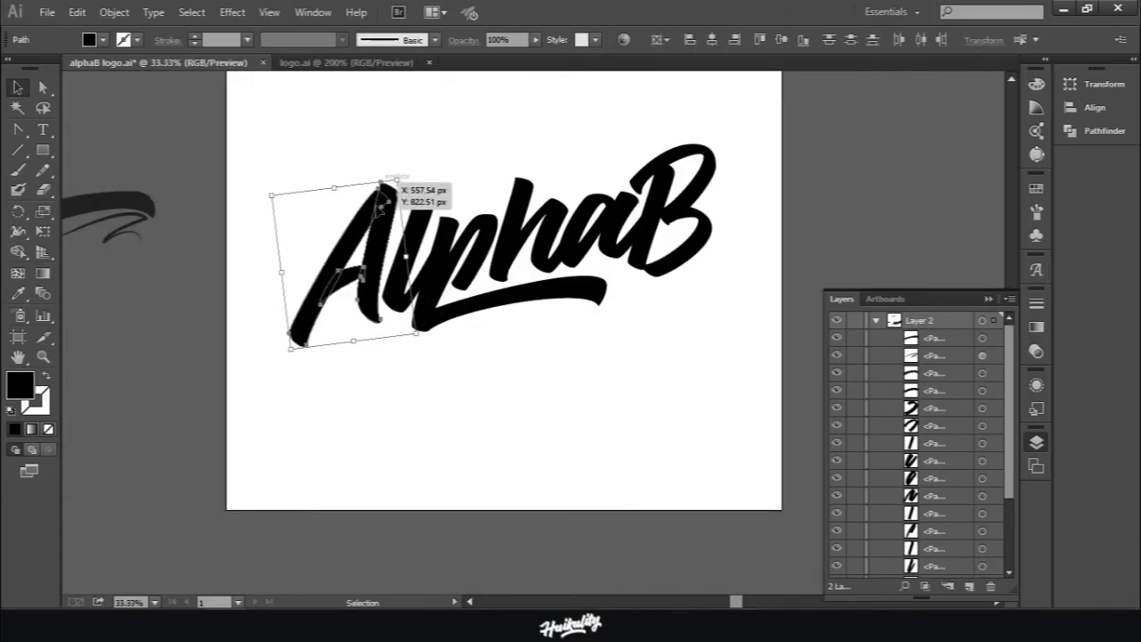
drag(270, 189, 384, 353)
scroll(319, 386, down, 2)
click(318, 386)
scroll(418, 390, up, 1)
scroll(427, 178, up, 1)
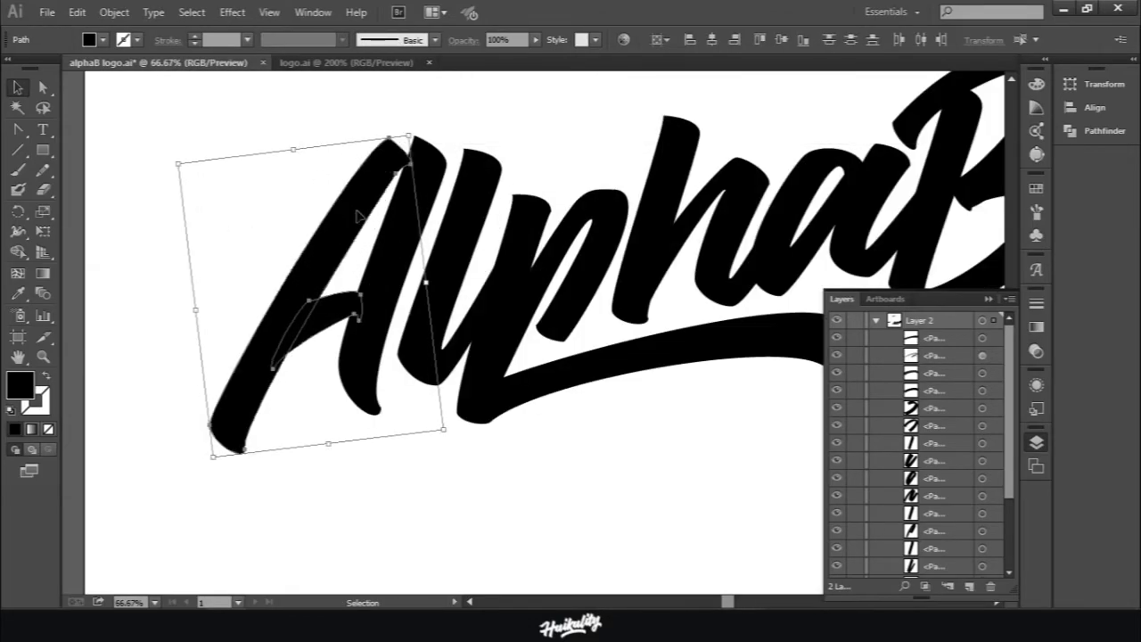
scroll(427, 178, down, 1)
Step: Nudge the anchor at the top of the A up and to the right
key(p)
scroll(347, 230, up, 4)
ctrl+click(435, 263)
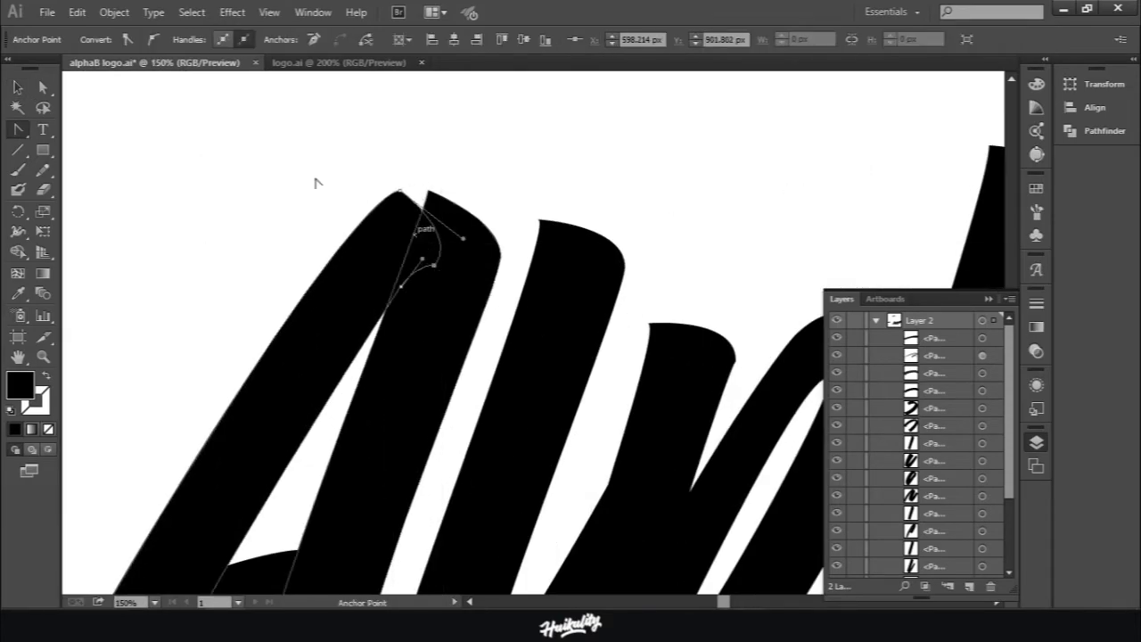
scroll(223, 223, down, 1)
key(a)
drag(365, 256, 370, 247)
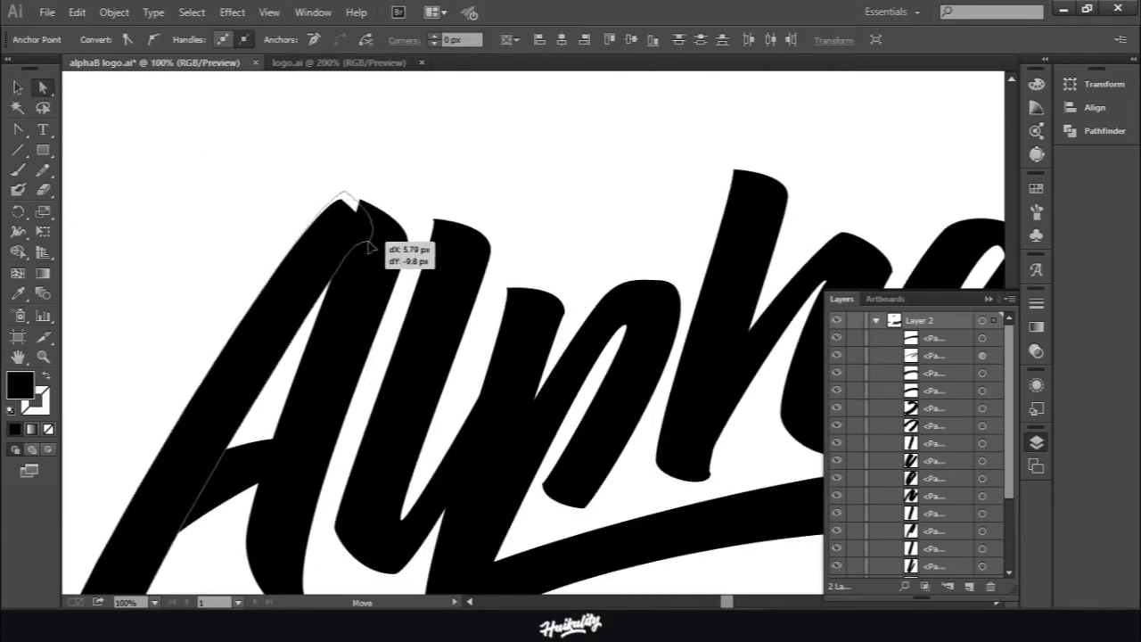
scroll(212, 255, down, 2)
scroll(306, 153, up, 3)
Step: Convert the inner anchor below the A's peak to give its top a smooth curve
key(p)
scroll(341, 271, up, 1)
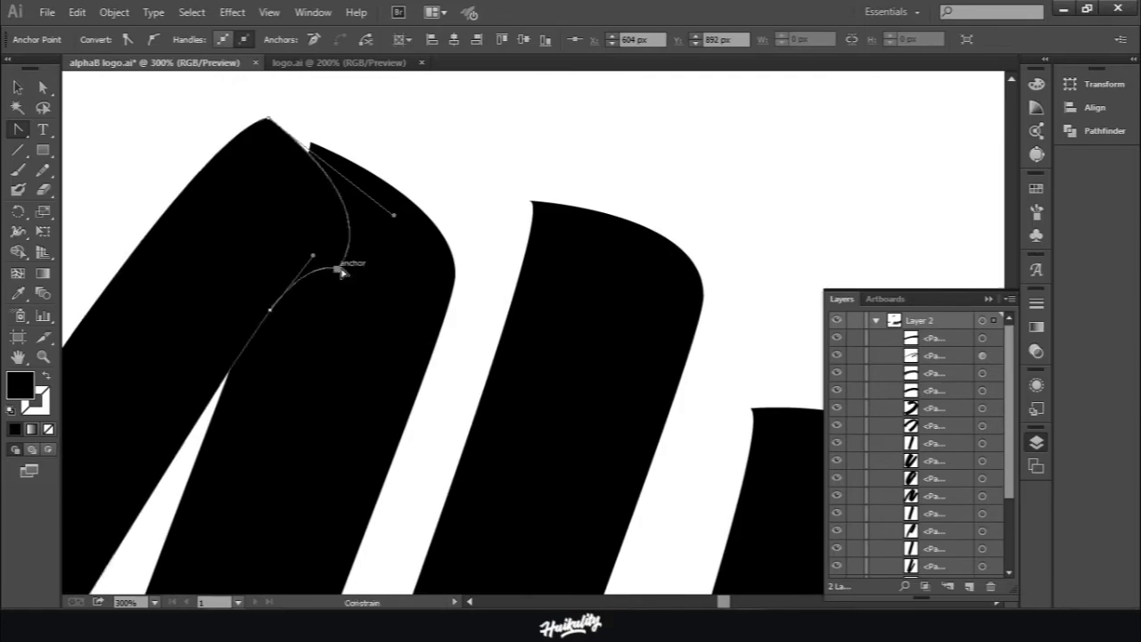
ctrl+click(369, 251)
drag(268, 117, 299, 116)
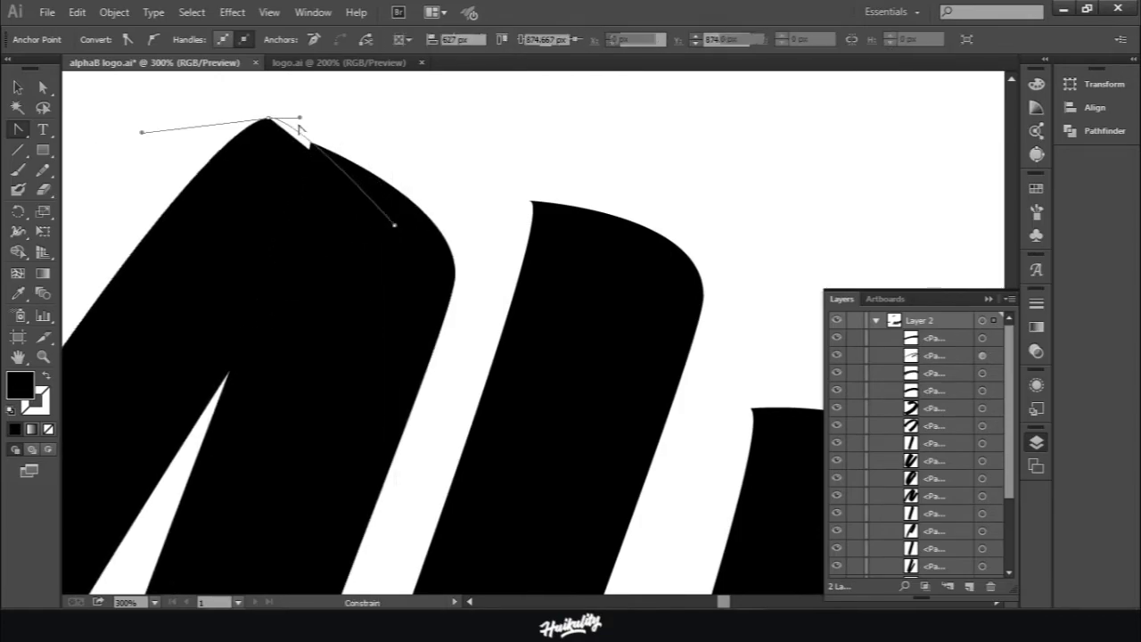
key(ctrl+shift+a)
scroll(350, 223, down, 7)
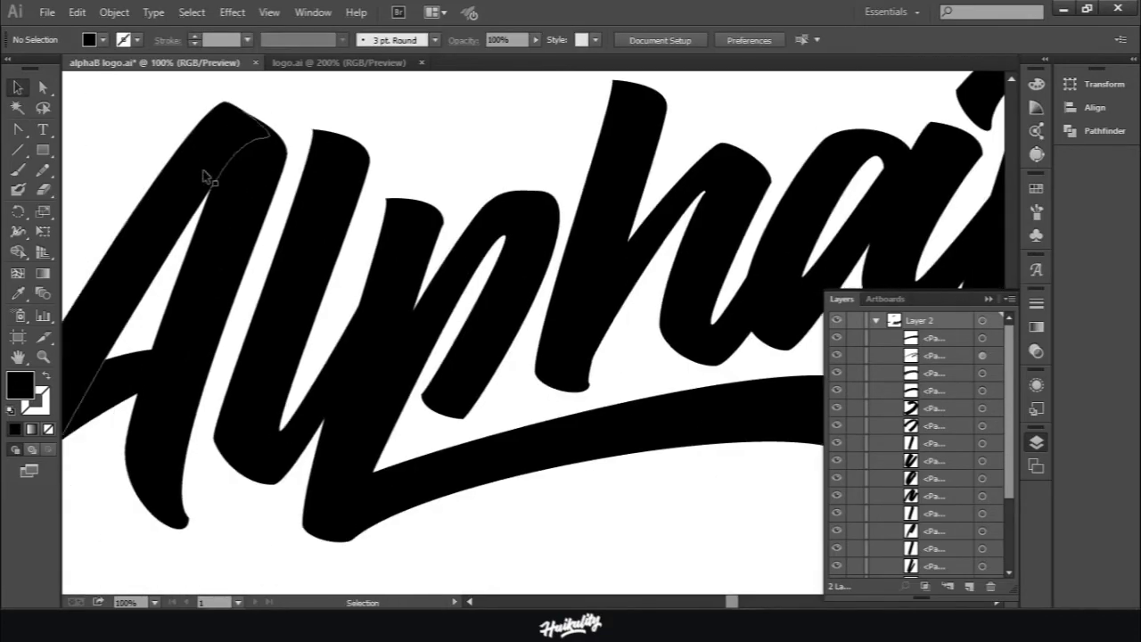